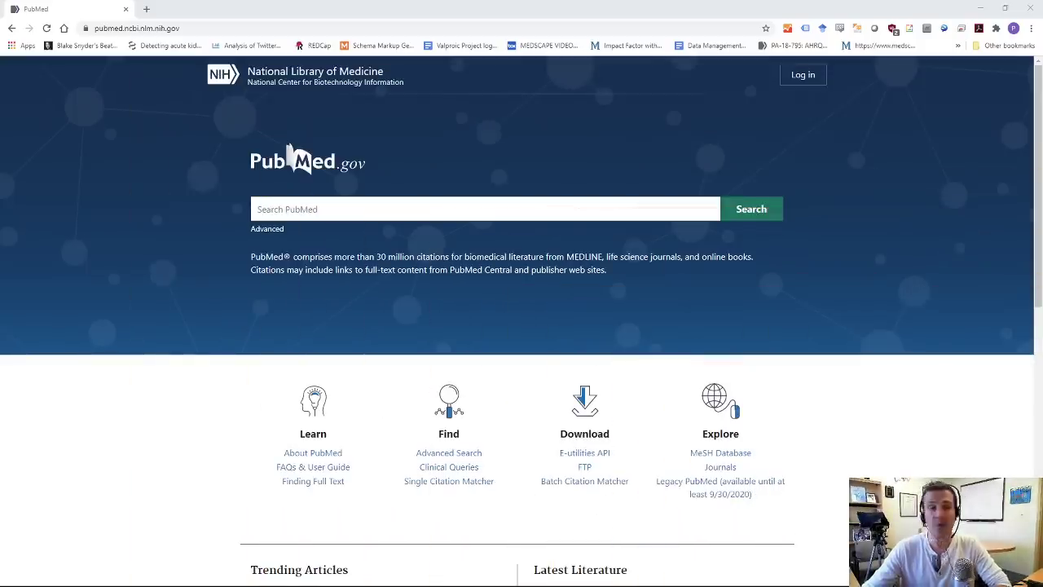
Step: Go to pubmed.gov in the browser
click(245, 31)
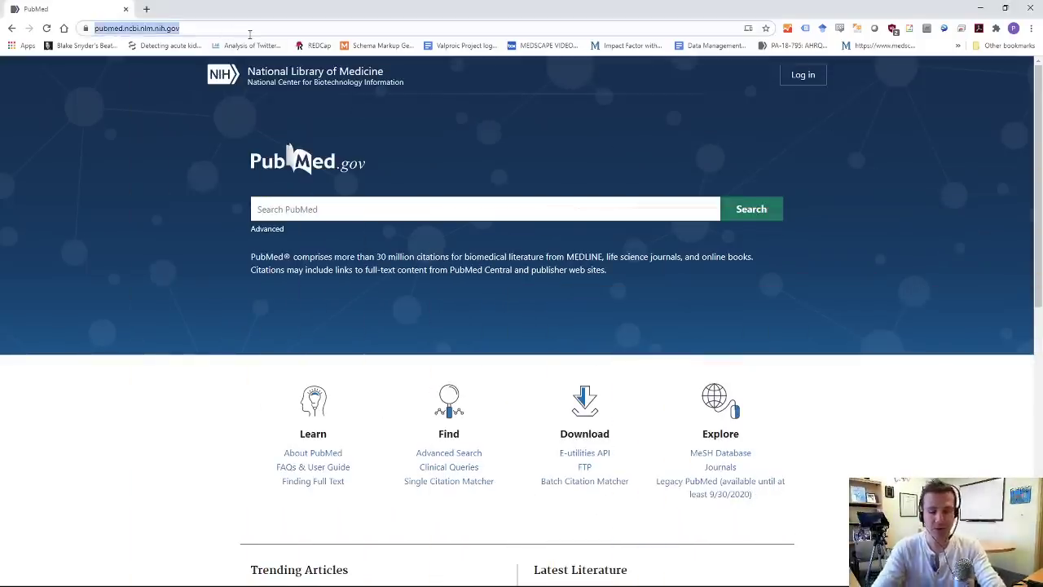
text(pu)
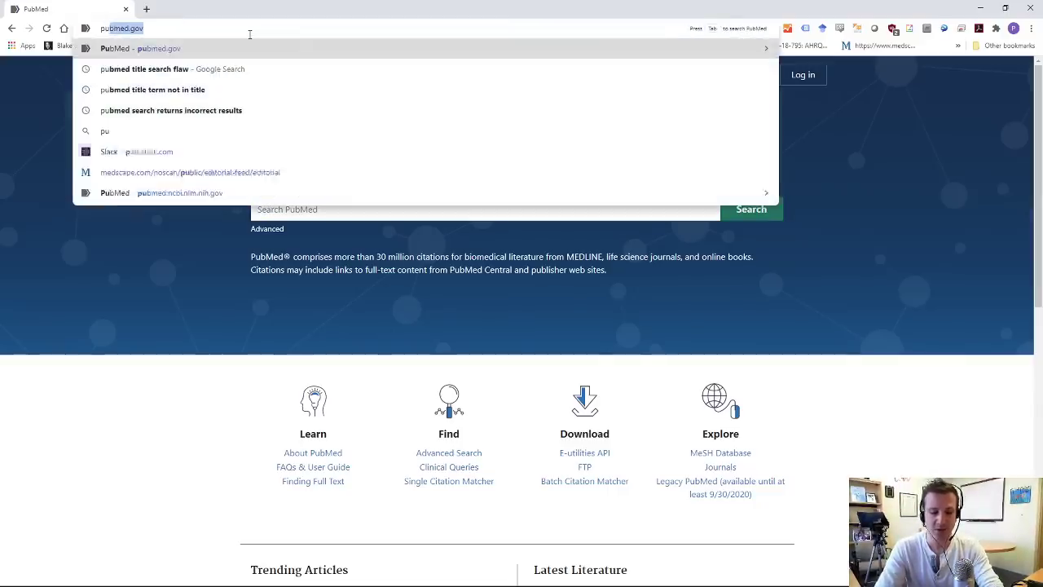
text(bmed.gov)
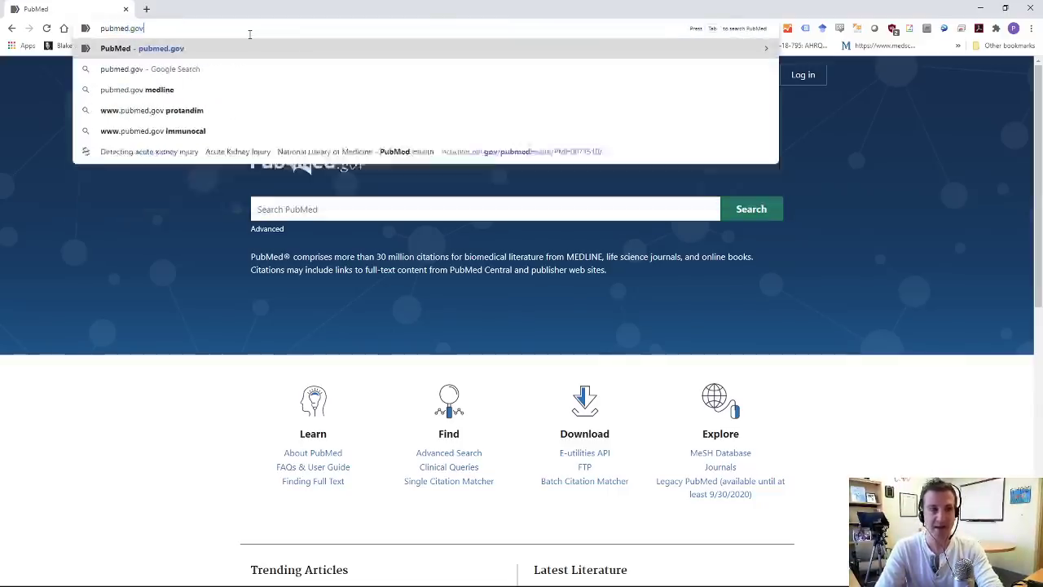
key(Return)
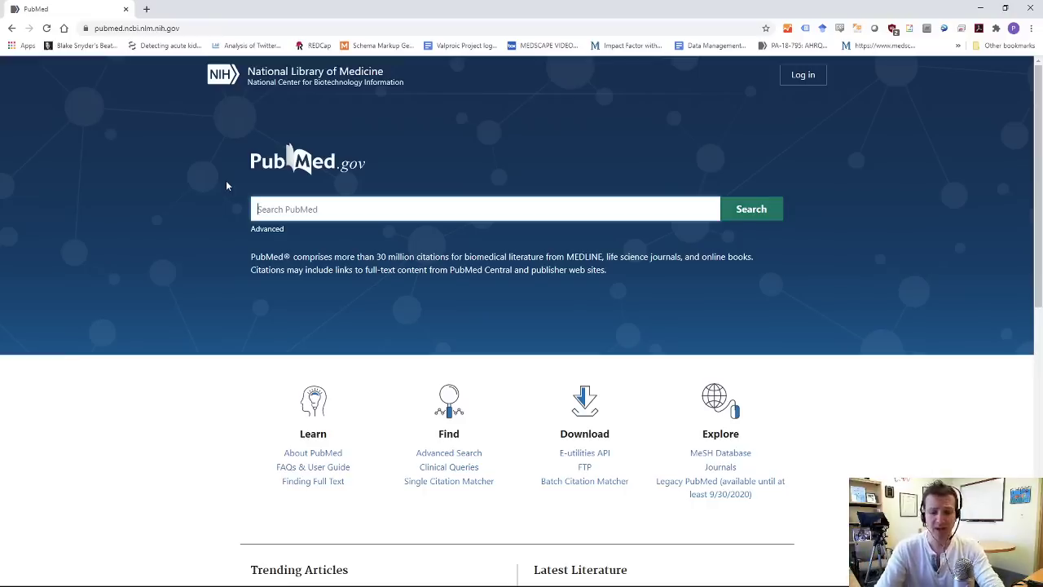
text(co)
key(BackSpace)
key(BackSpace)
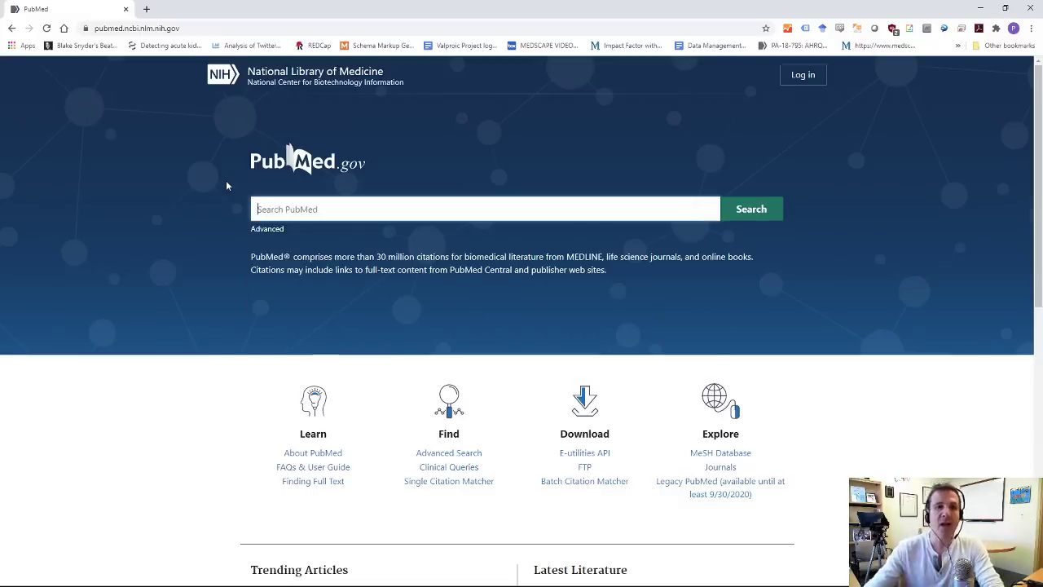
Step: Open the advanced search builder and set the search field to Title/Abstract
click(269, 229)
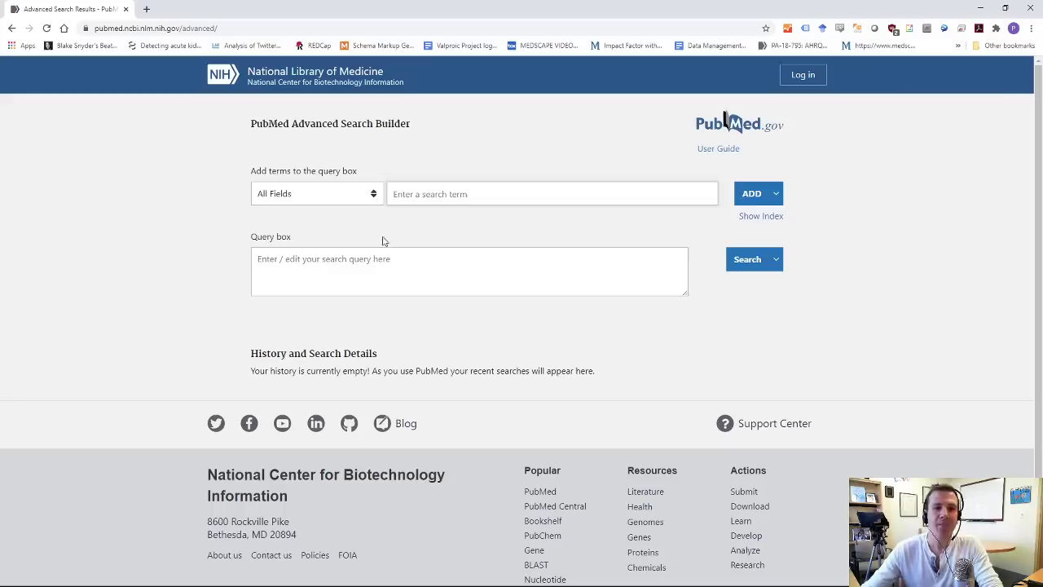
click(334, 200)
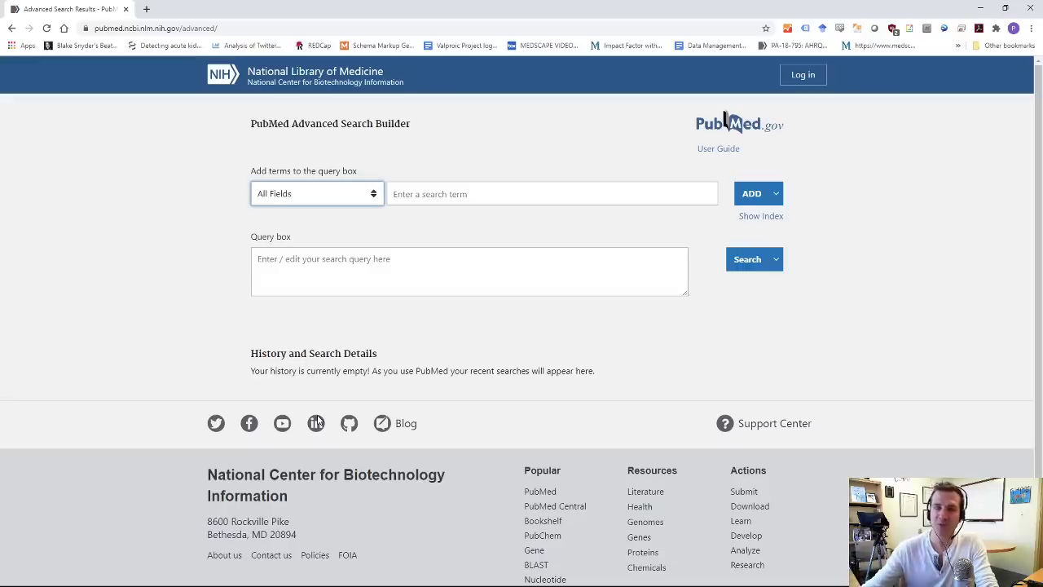
click(318, 423)
click(432, 189)
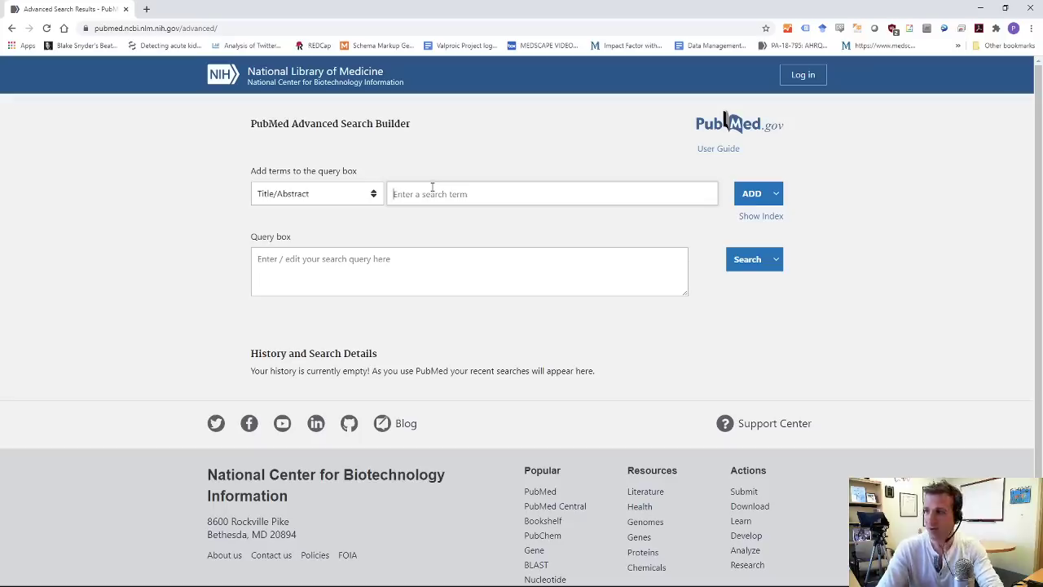
Step: Look up "coronavirus" in the term index and add its plain entry as the first Title/Abstract term of the query
text(coronavirus)
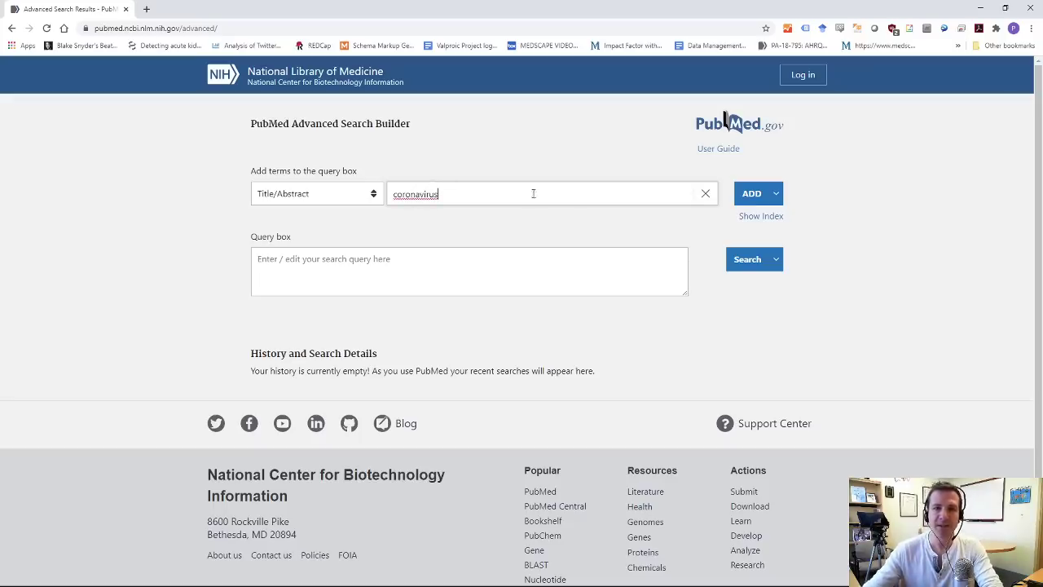
click(764, 216)
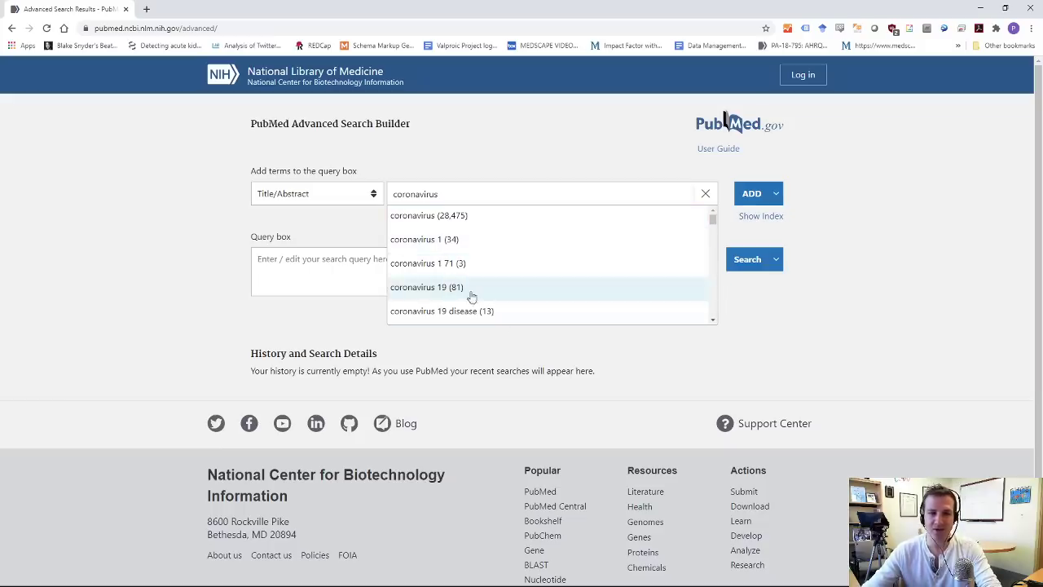
click(493, 226)
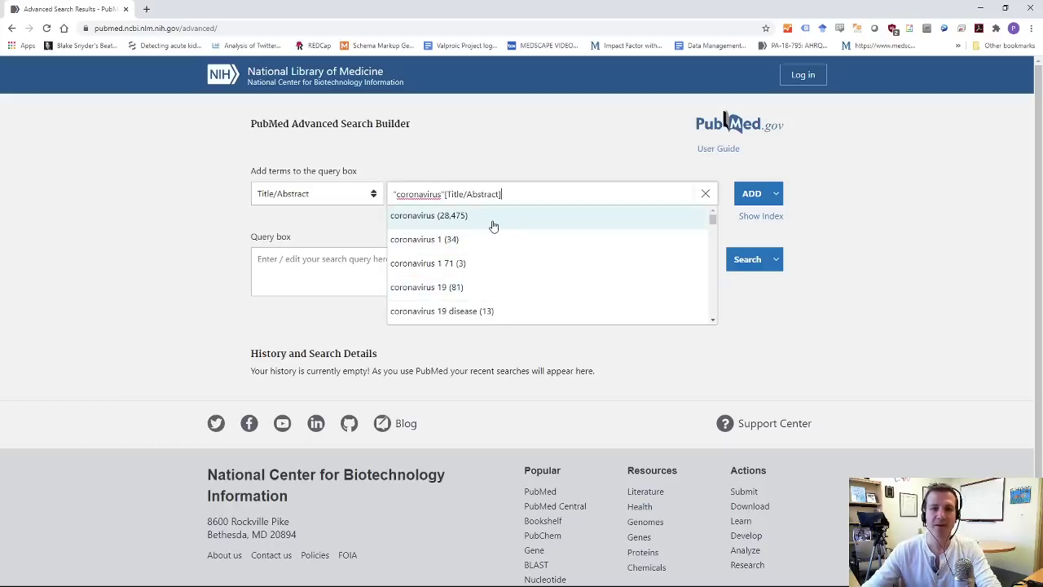
click(751, 200)
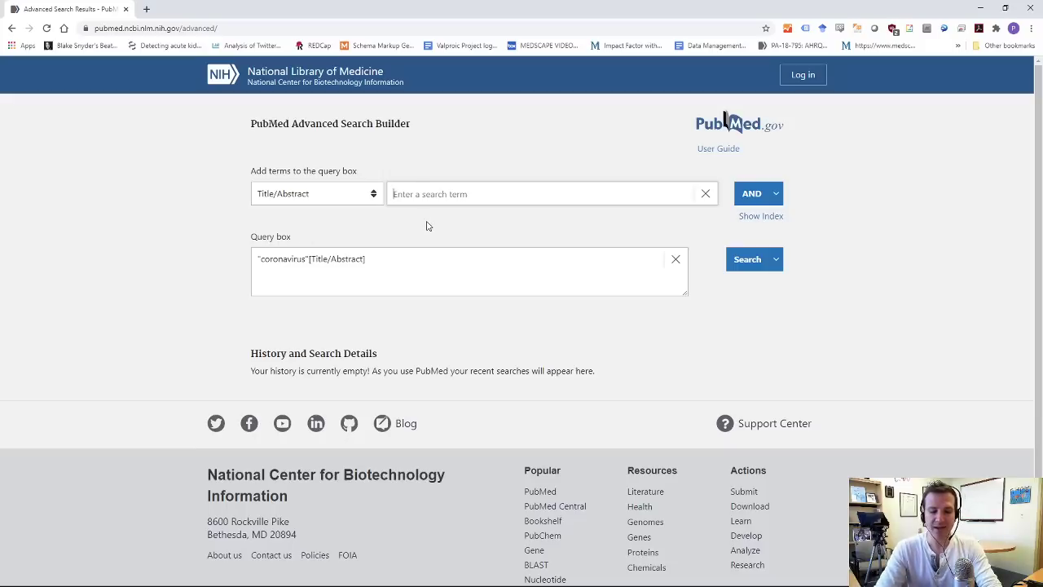
Step: Look up "covid-19" in the term index and add the "covid 19" entry to the query with OR
text(covid-19)
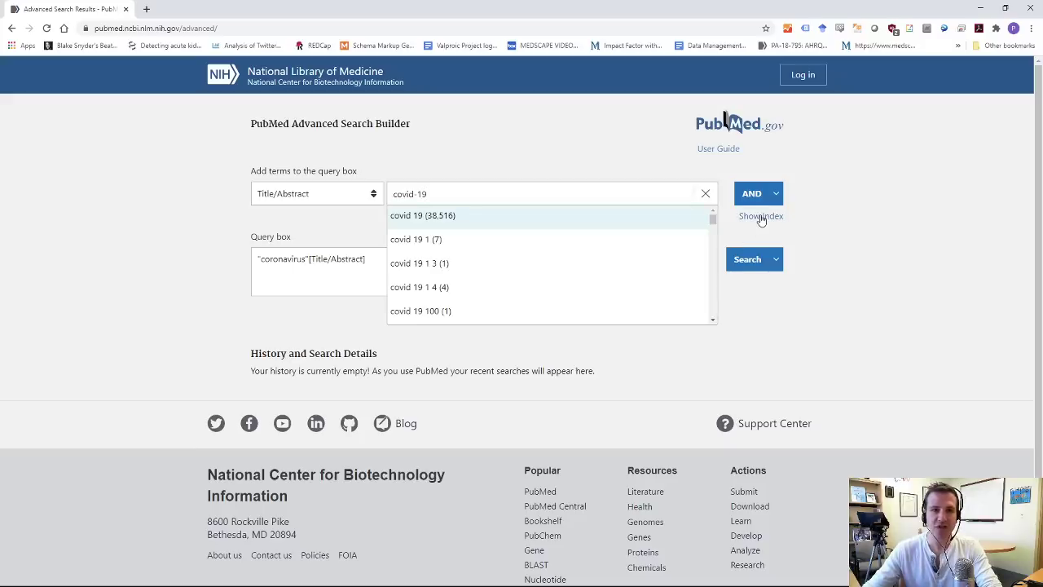
click(477, 219)
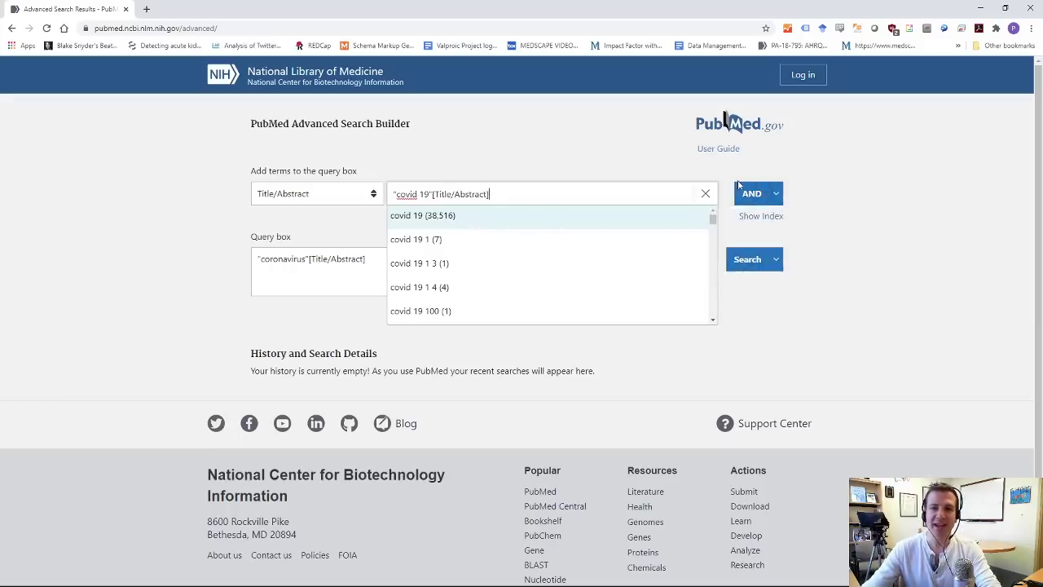
click(779, 196)
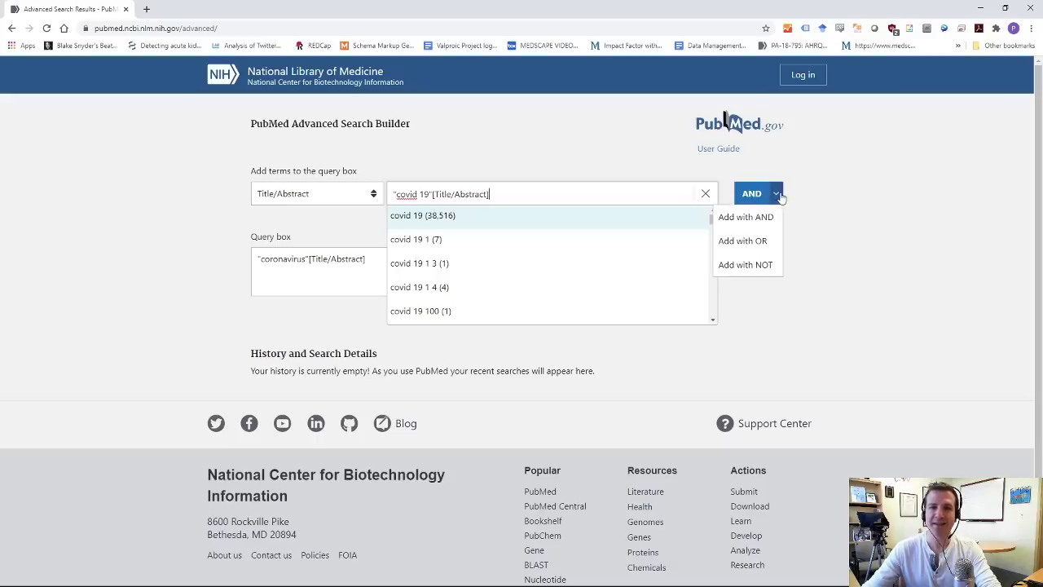
click(750, 240)
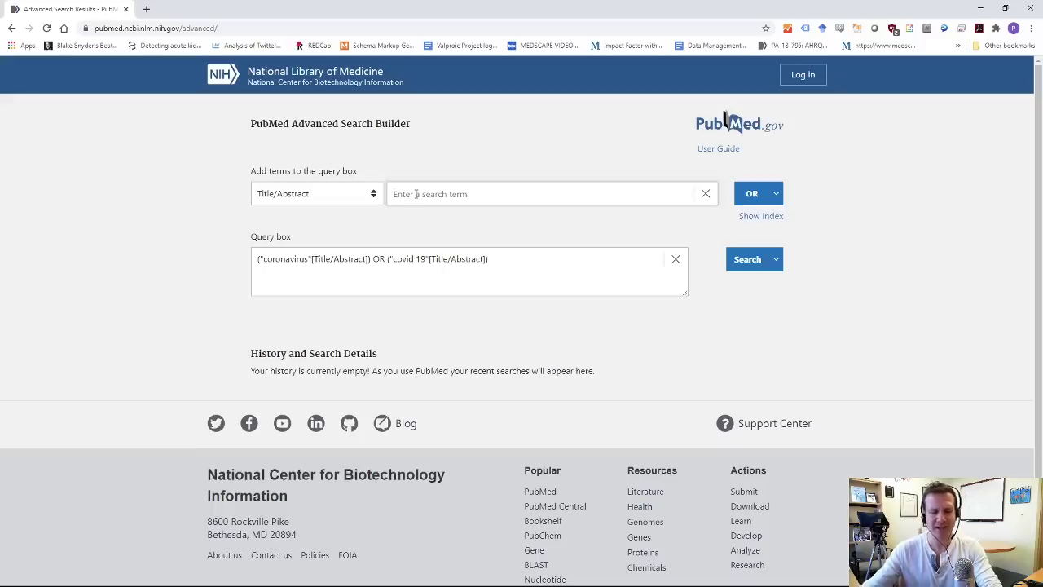
Step: Look up "sars_cov_2" in the term index and add the "sars cov 2" entry to the query with OR
text(sars_cov_2)
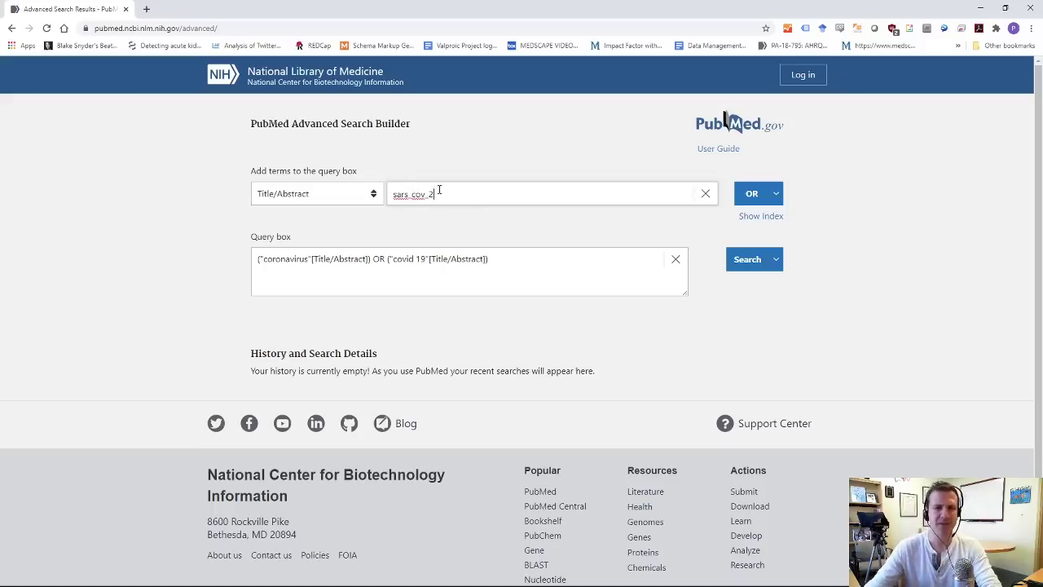
click(774, 218)
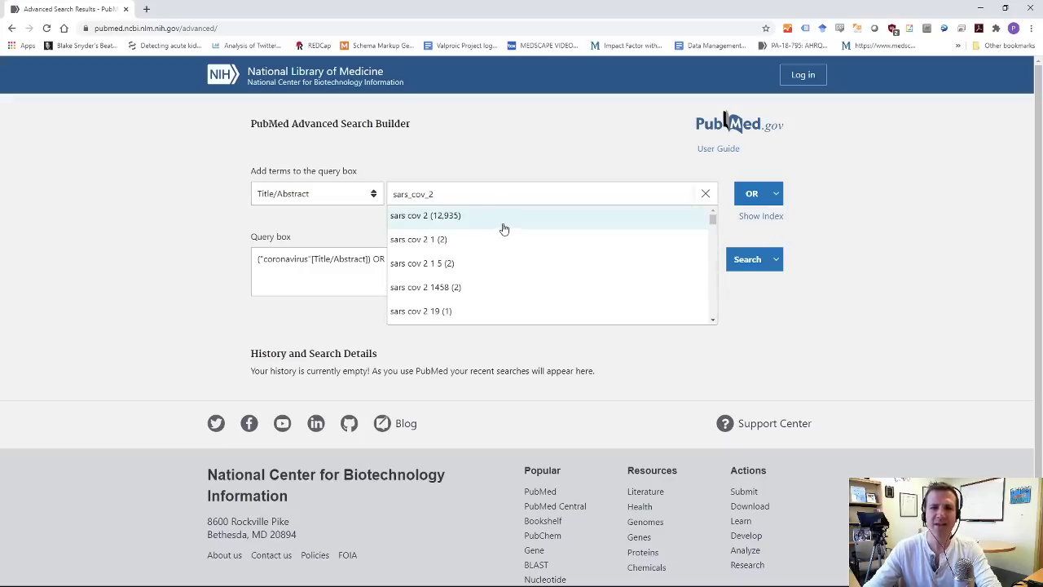
click(506, 227)
click(750, 194)
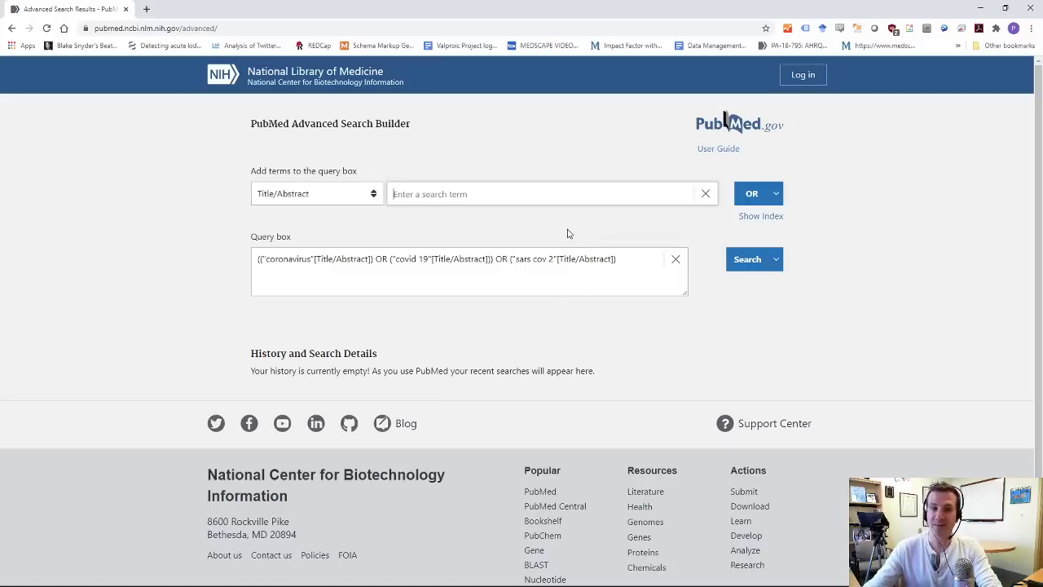
Step: Look up "hydroxychloroquine" in the term index and add its plain entry to the query with AND
text(hydroxy)
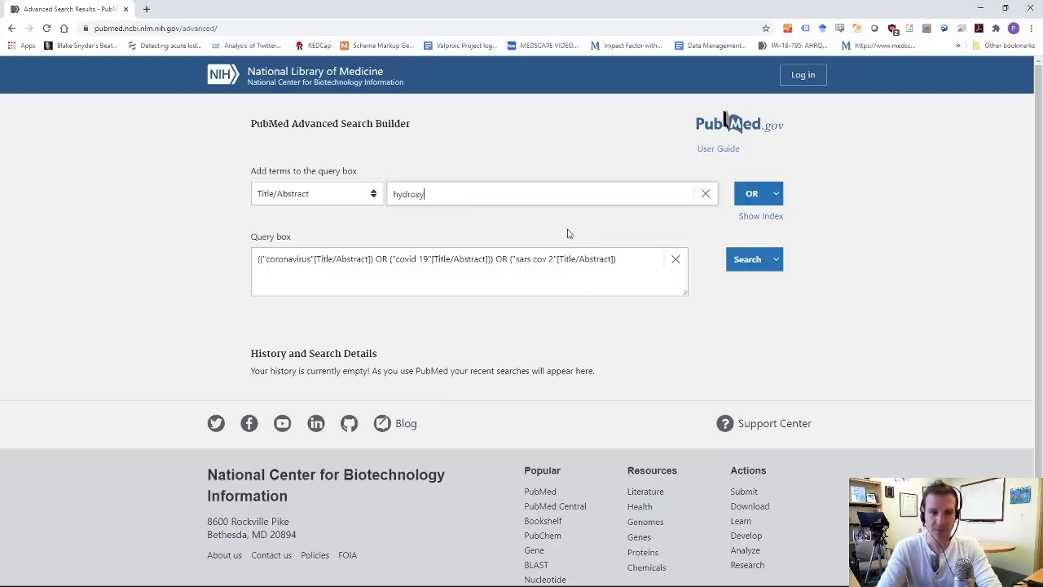
text(chloroquine)
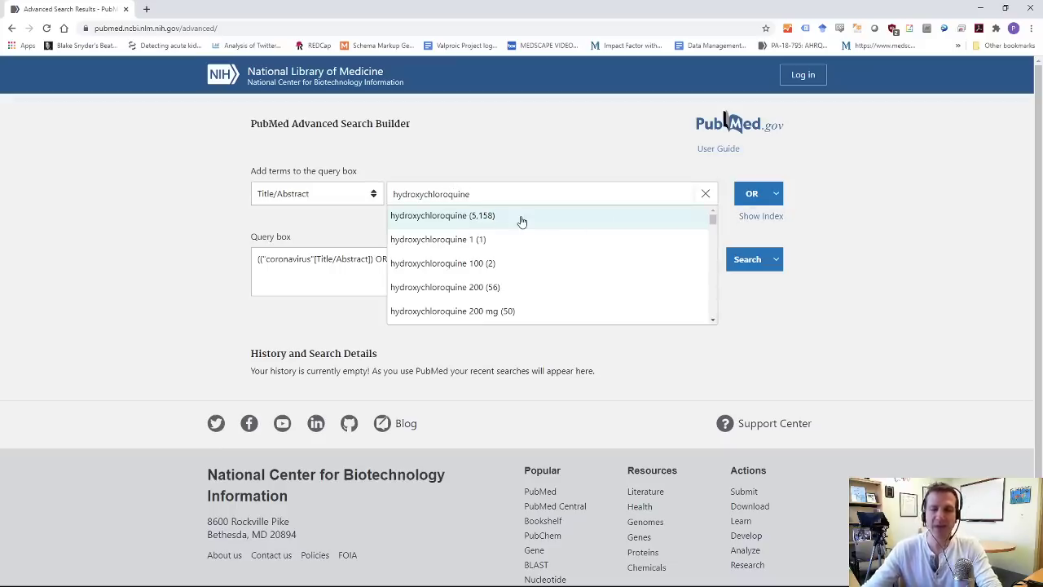
click(521, 219)
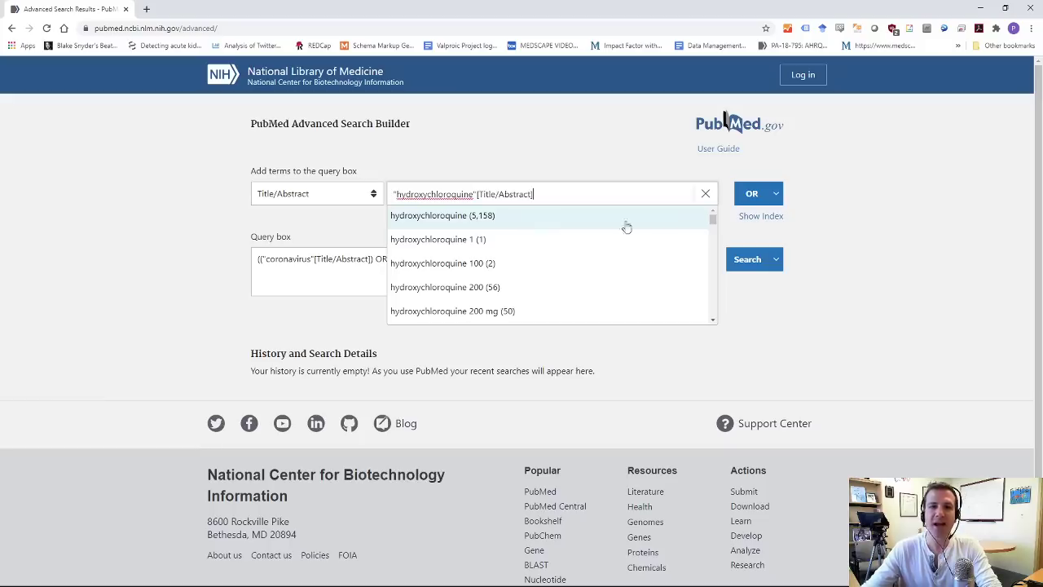
click(776, 197)
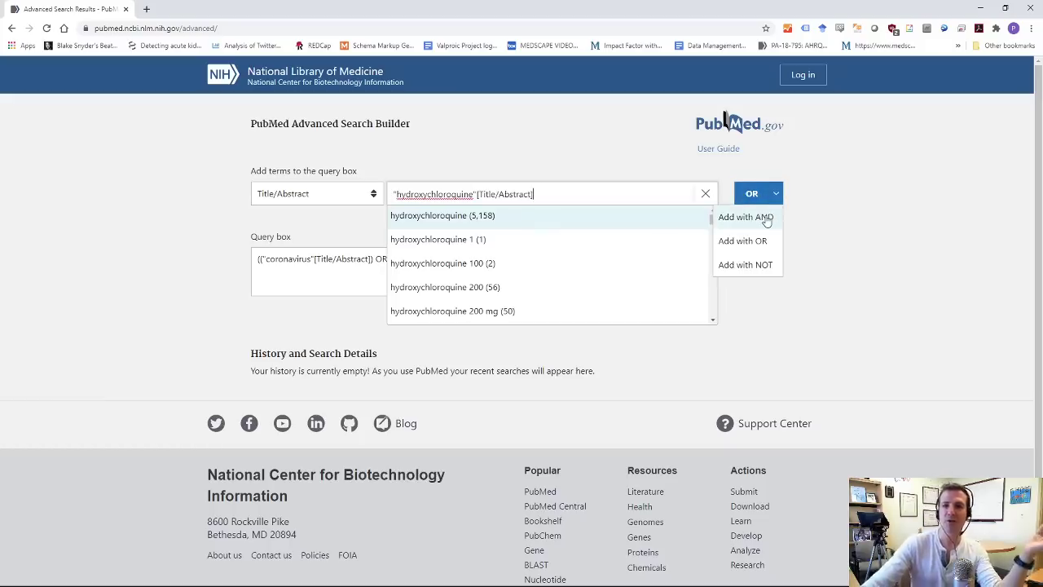
click(767, 219)
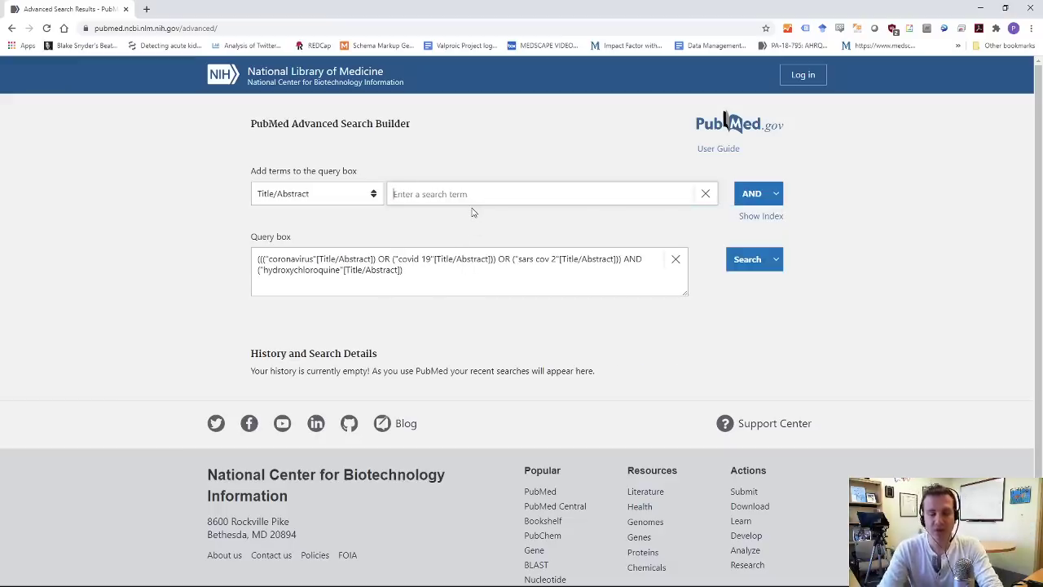
Step: Look up "chloroquine" in the term index and add its plain entry to the query with OR
text(chloroquine)
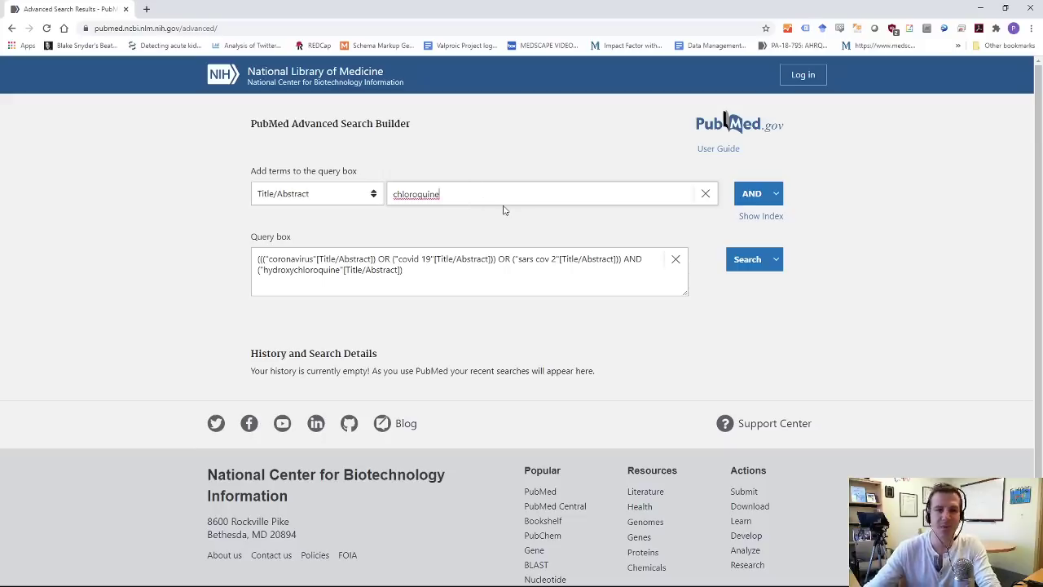
click(770, 193)
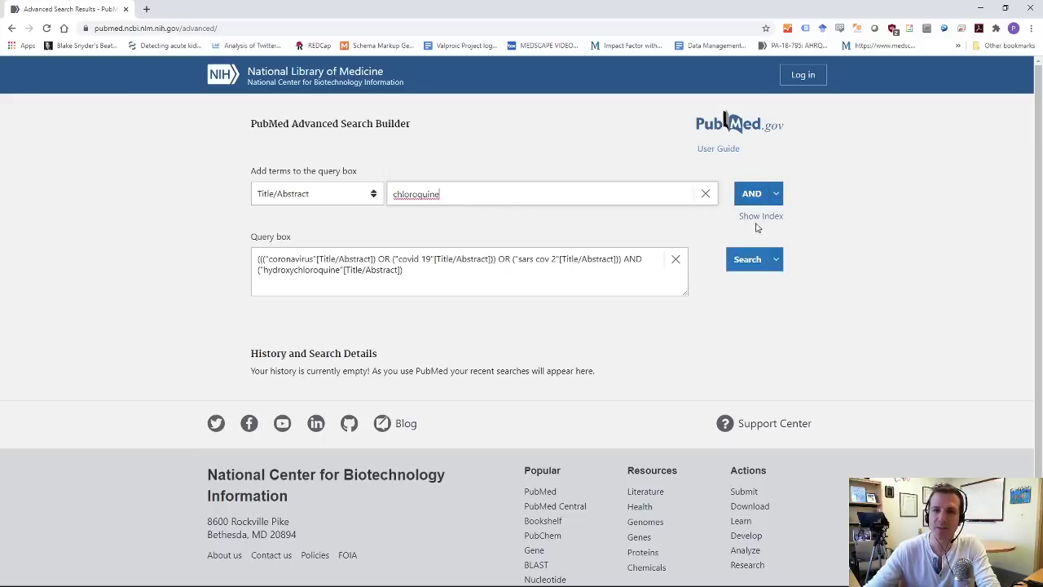
click(771, 193)
click(533, 193)
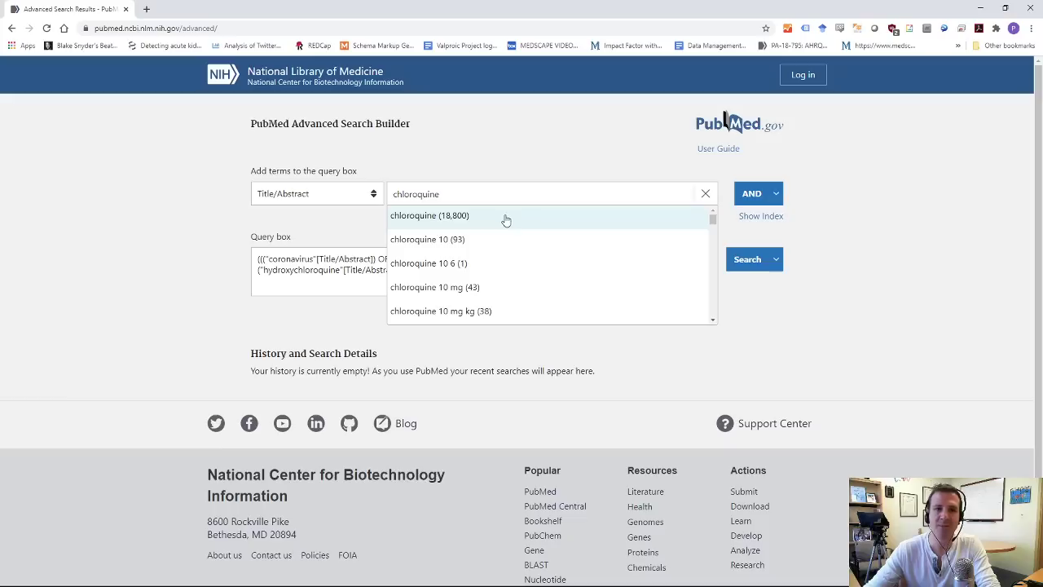
click(506, 217)
click(771, 193)
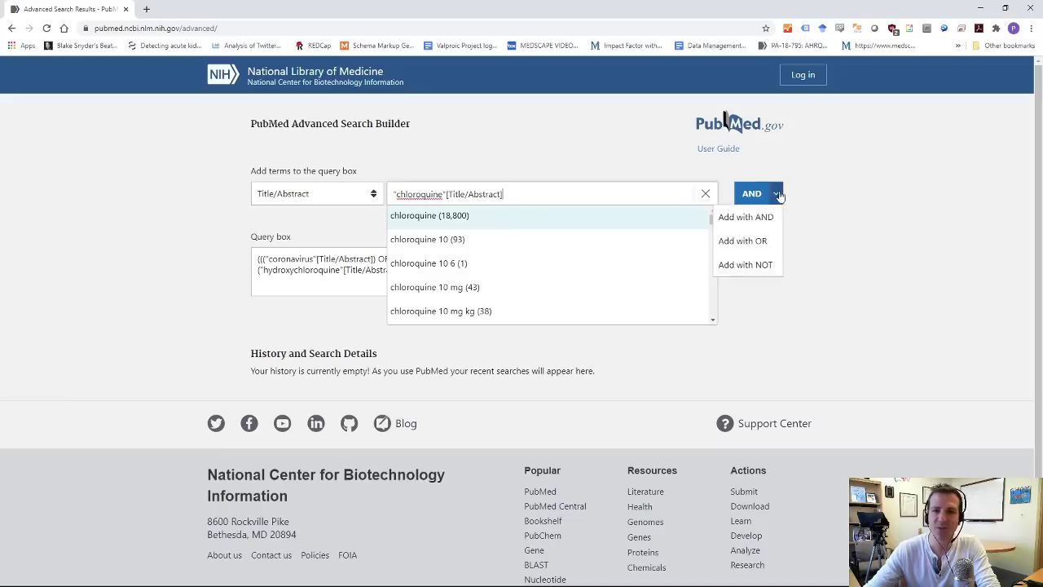
click(758, 242)
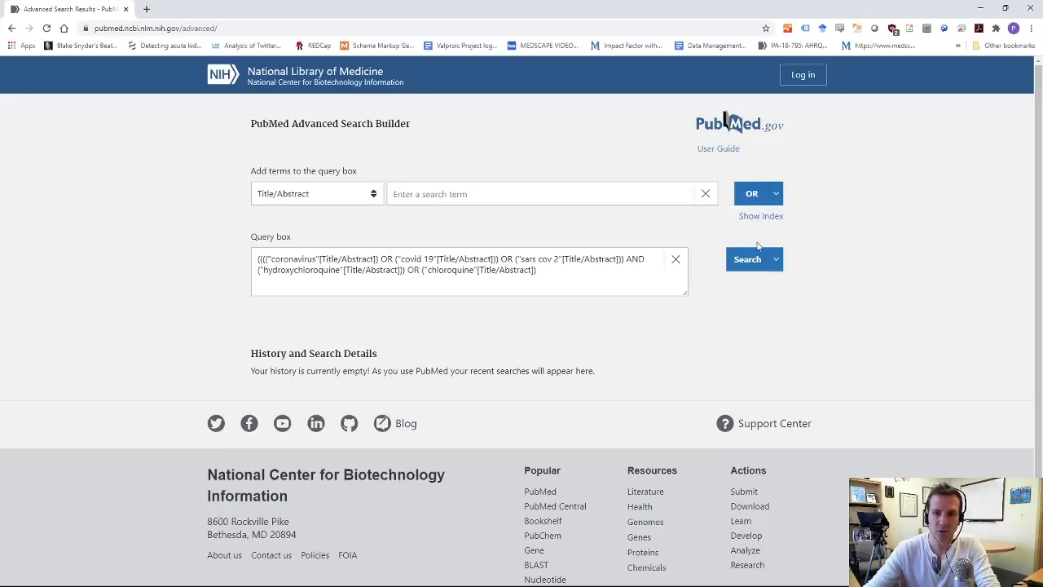
Step: Remove the three surplus opening parentheses at the start of the query, leaving one before "coronavirus"
click(557, 276)
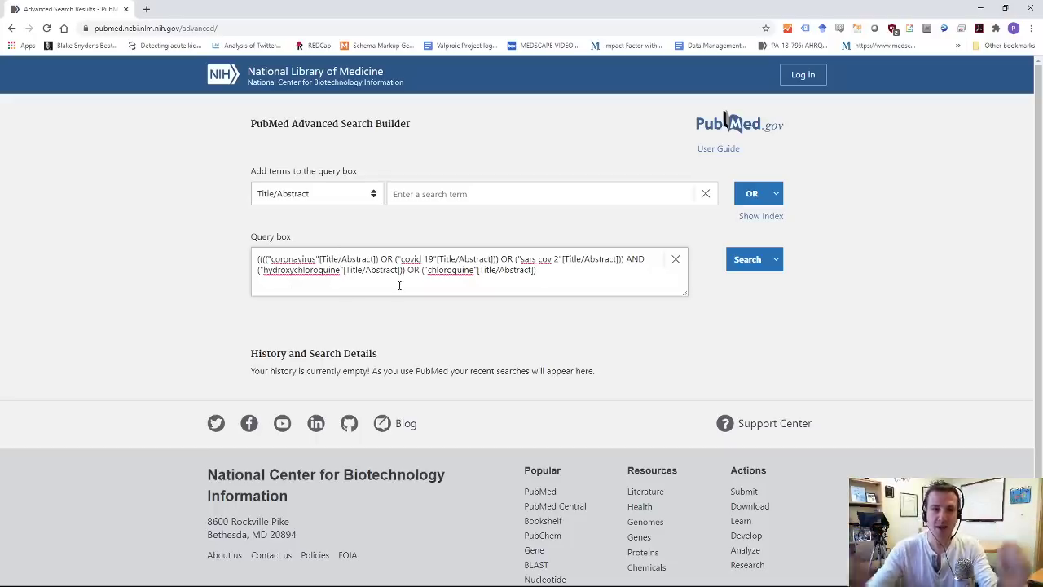
click(265, 260)
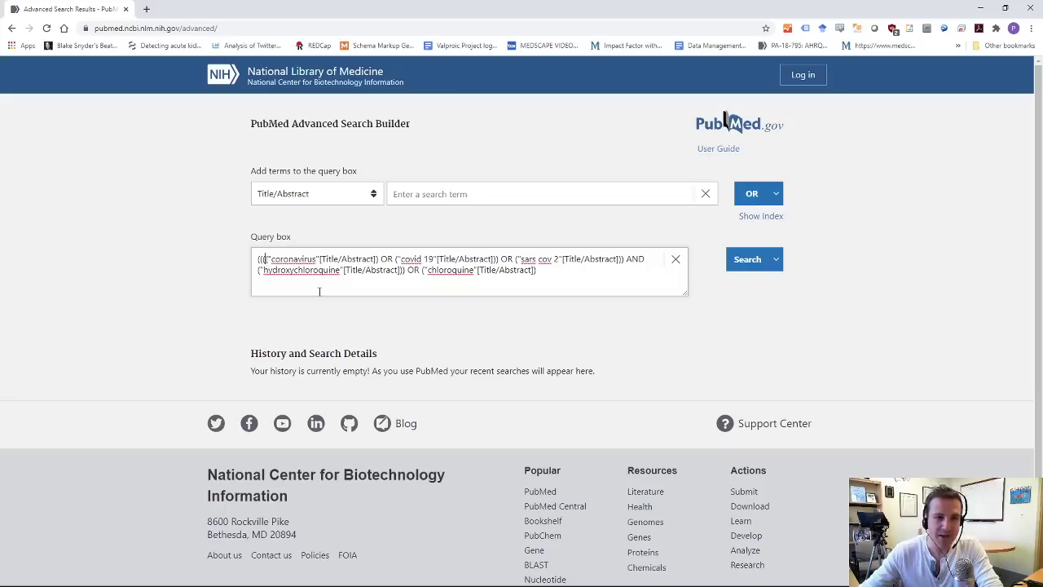
key(BackSpace)
key(BackSpace)
key(BackSpace)
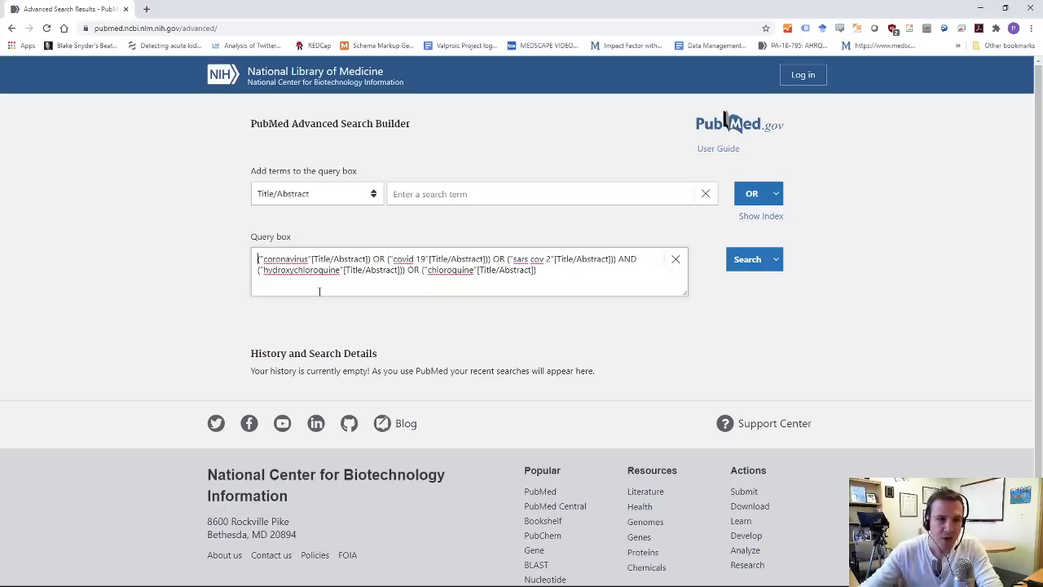
Step: Remove the closing parenthesis after the coronavirus term and the parentheses around the covid 19 term in the query
click(369, 259)
key(Delete)
key(Delete)
key(Right)
key(Right)
key(Right)
key(Right)
key(Right)
key(Right)
key(Right)
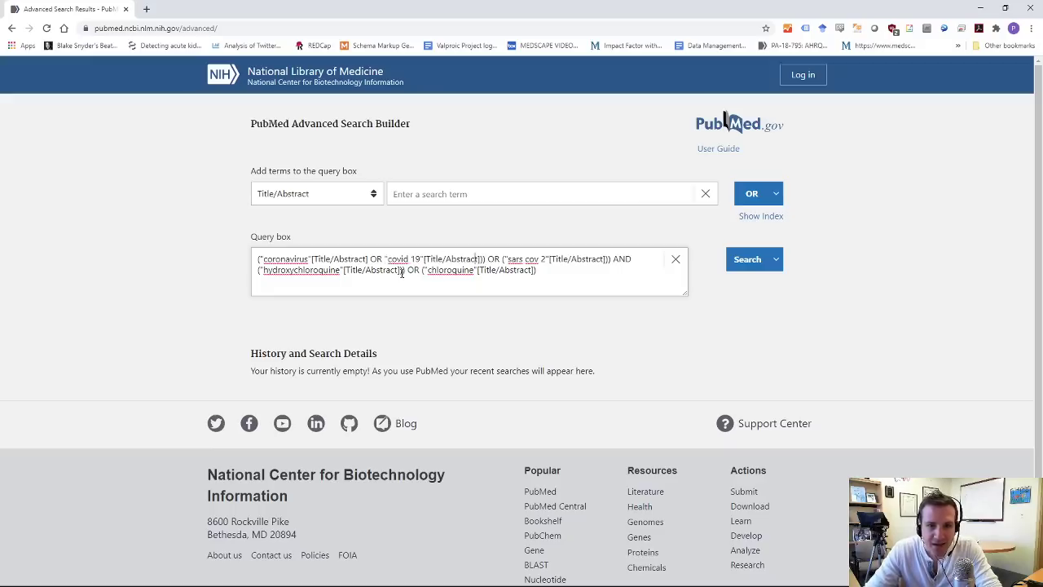
key(Delete)
key(Delete)
Step: Remove the opening parenthesis before "sars cov 2" and leave a single closing parenthesis after that term, before AND
key(Right)
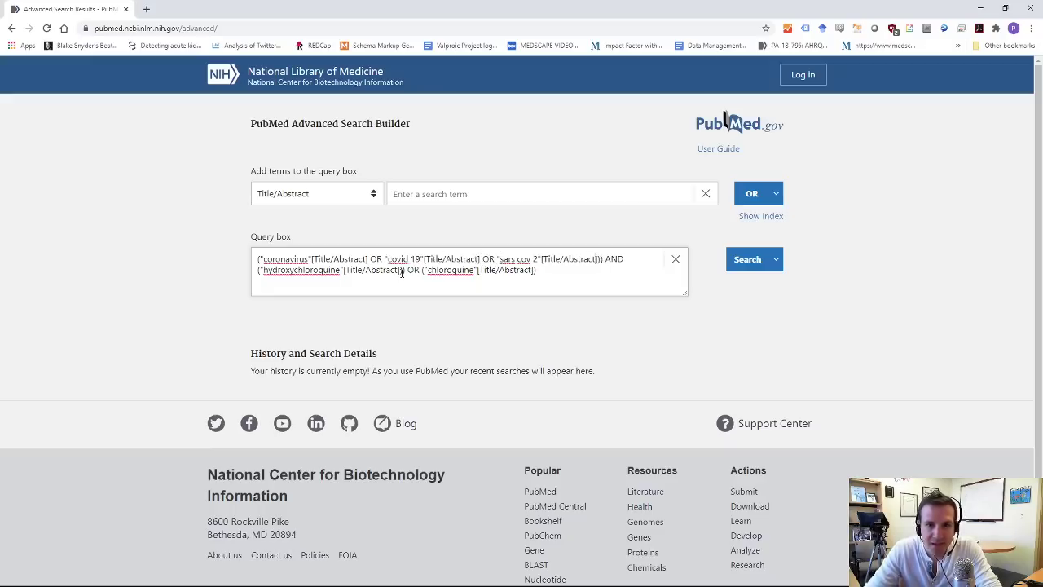
key(Delete)
text())
key(Delete)
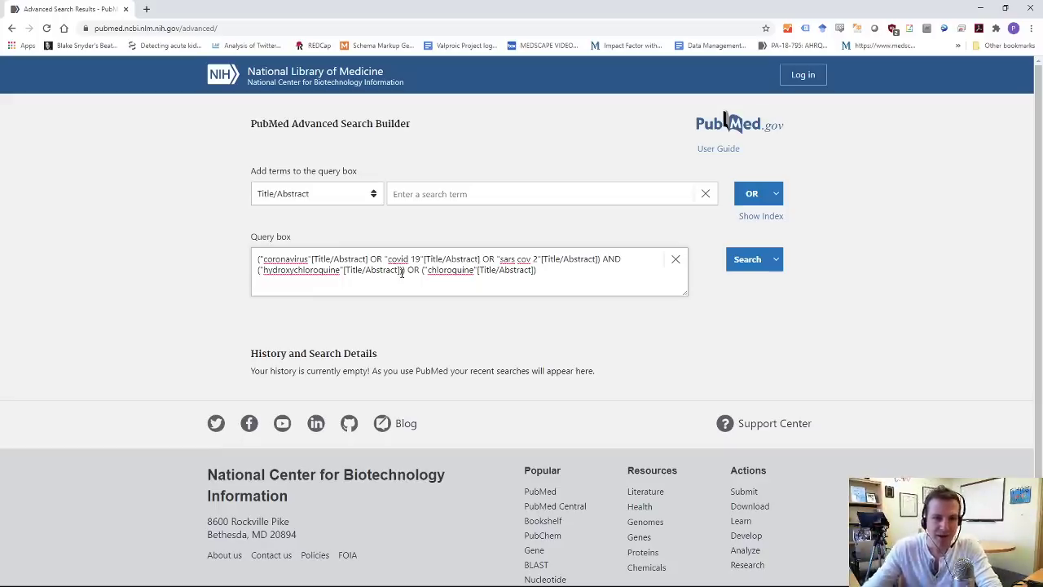
Step: Remove the closing parenthesis after hydroxychloroquine and the opening one before "chloroquine" to group both drugs, and run the search
key(Delete)
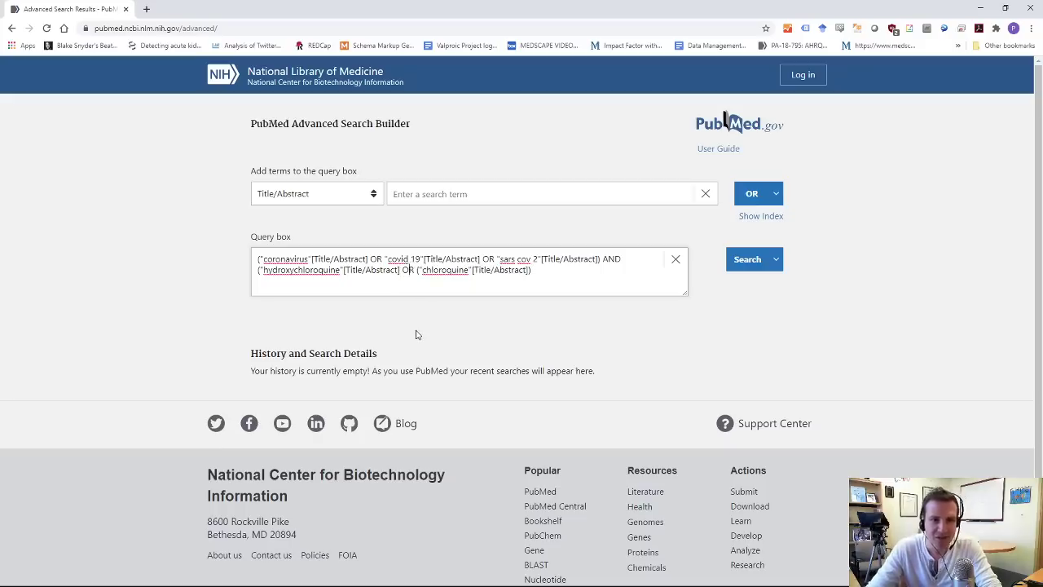
key(Right)
key(Right)
key(Delete)
key(Delete)
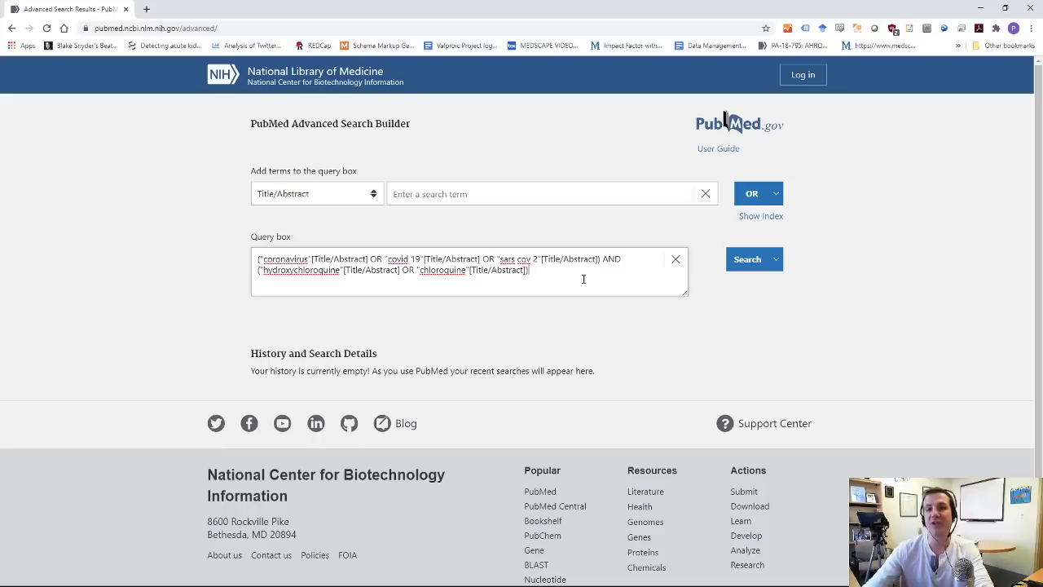
click(743, 265)
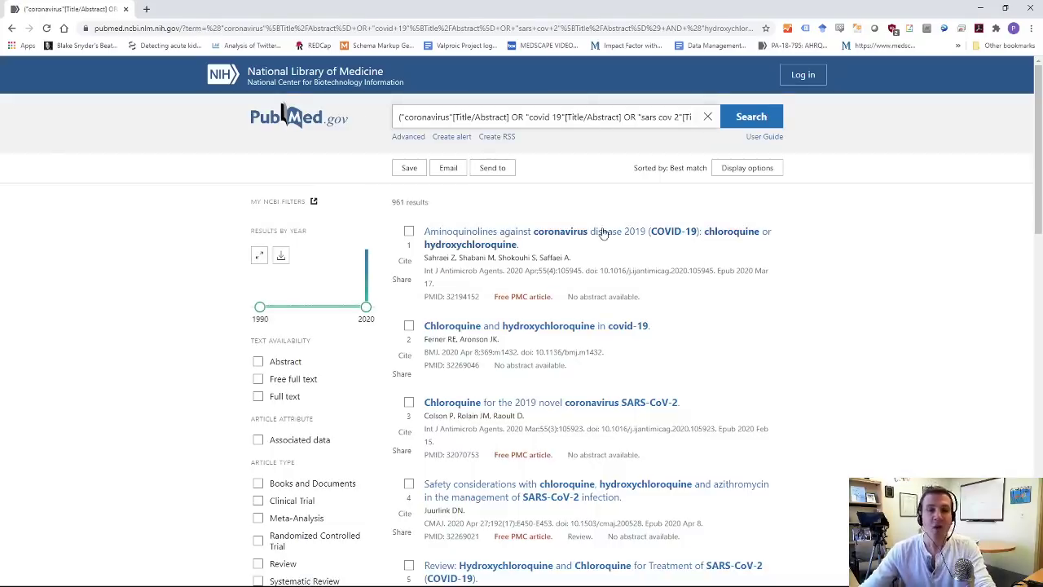
drag(389, 198, 447, 206)
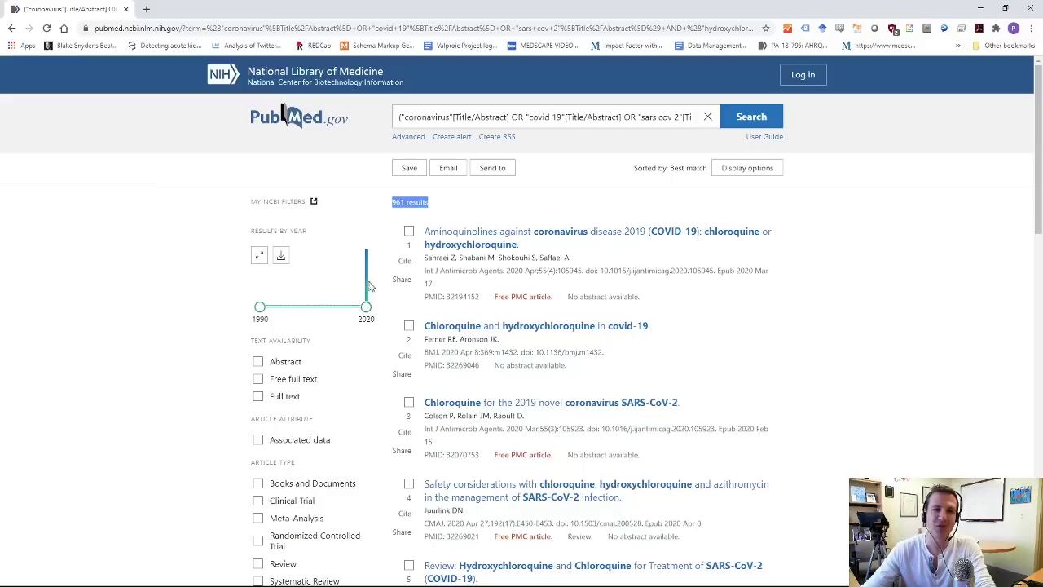
Step: Limit the search results to publication years 2018 to 2020 and look through the filtered list
drag(259, 306, 358, 306)
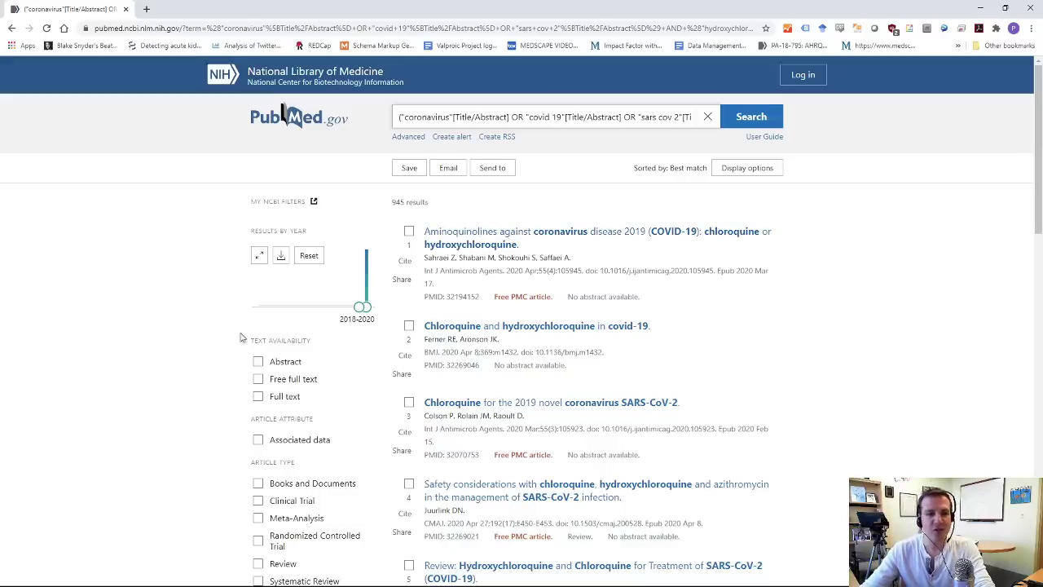
scroll(216, 331, down, 2)
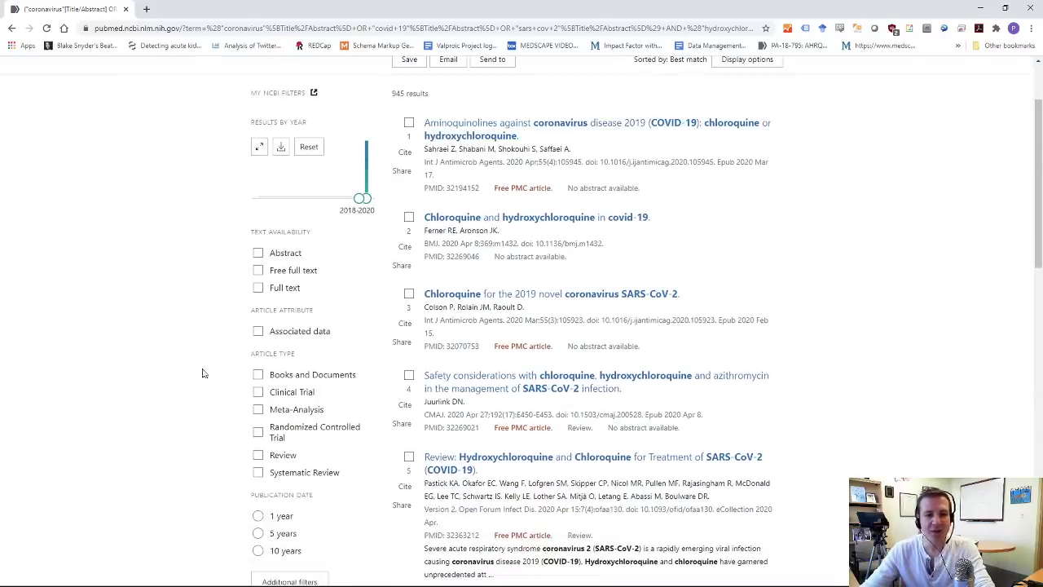
scroll(350, 339, down, 2)
scroll(293, 322, up, 1)
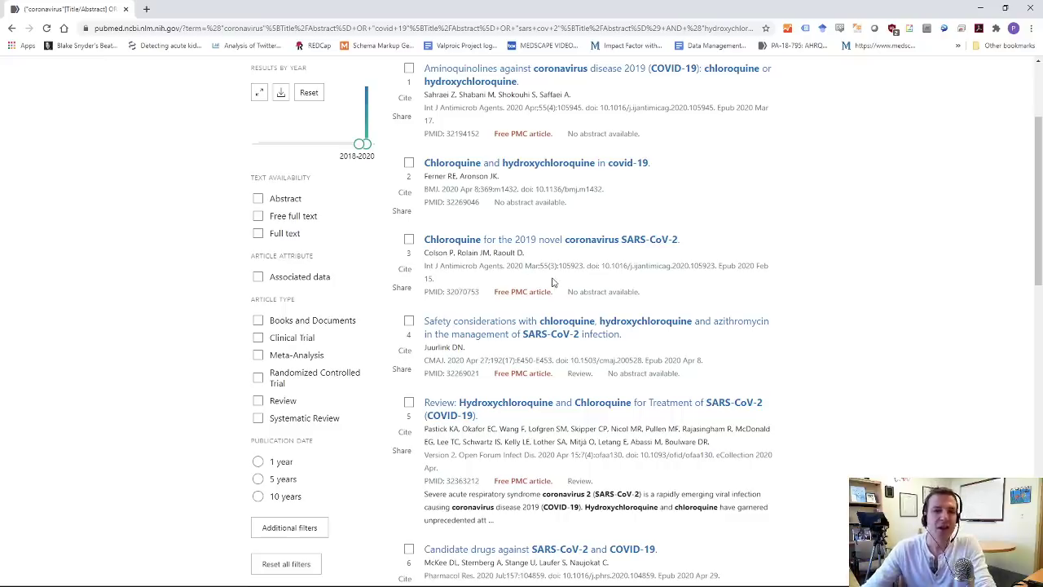
scroll(556, 278, up, 2)
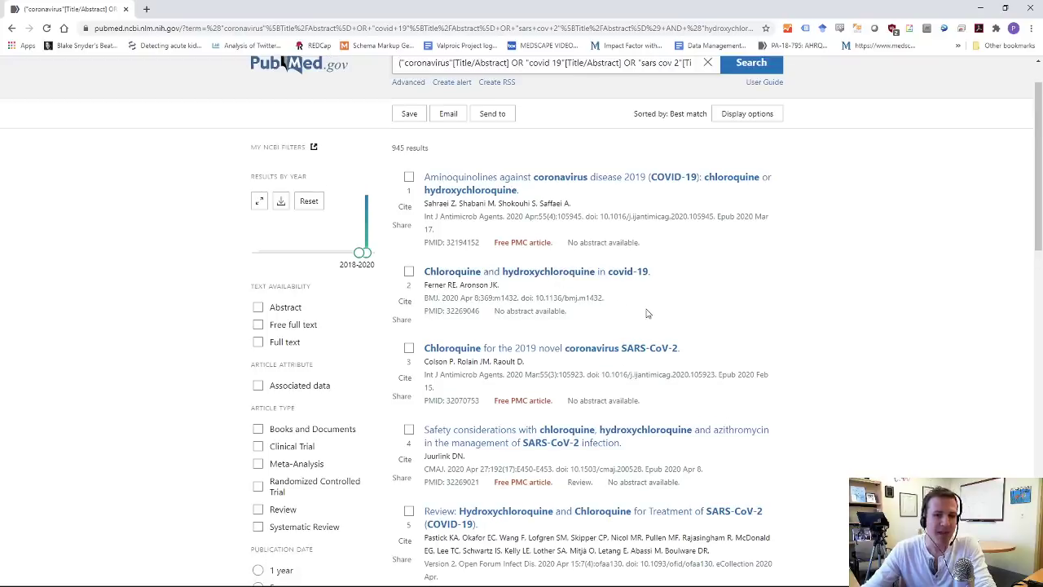
scroll(670, 292, up, 1)
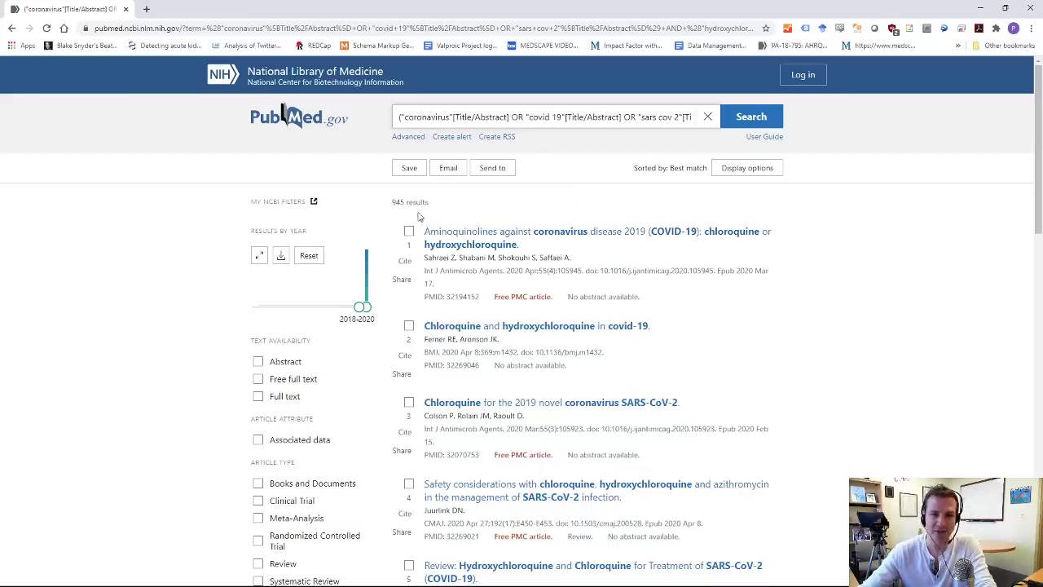
Step: Go back through the PubMed home page to the advanced search builder and add history search #1 to the query
click(290, 116)
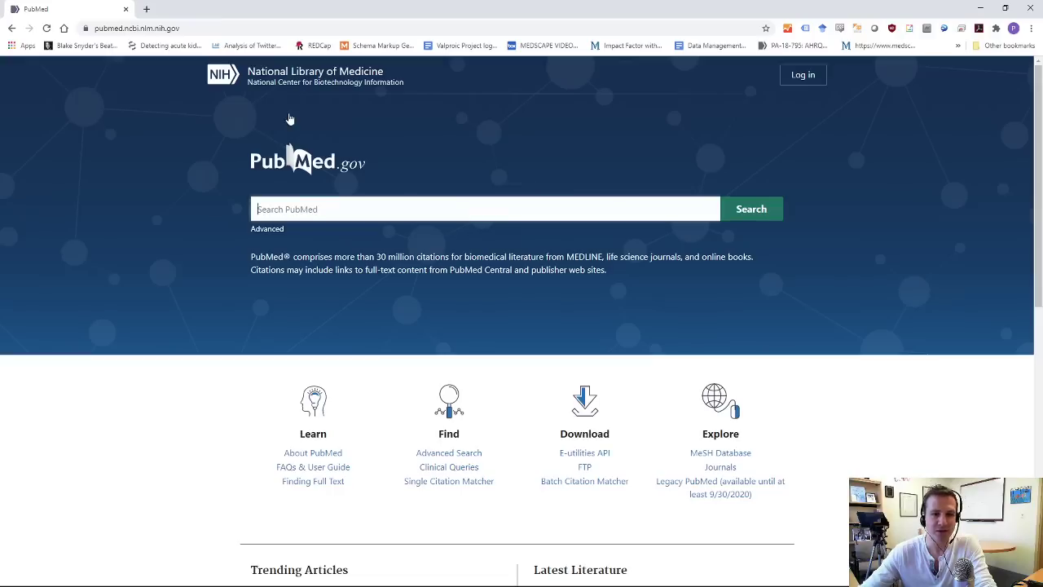
click(266, 230)
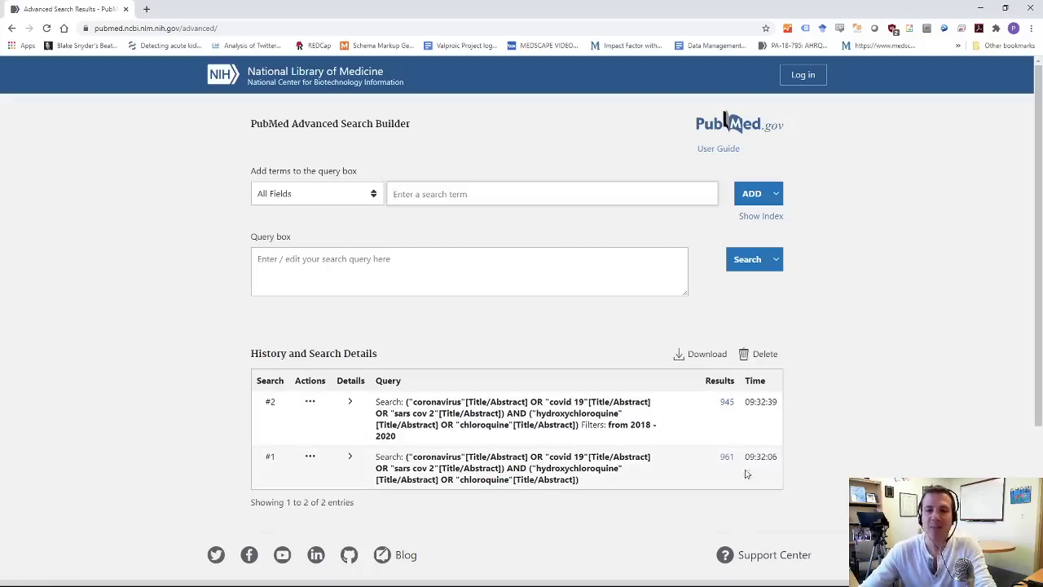
click(310, 457)
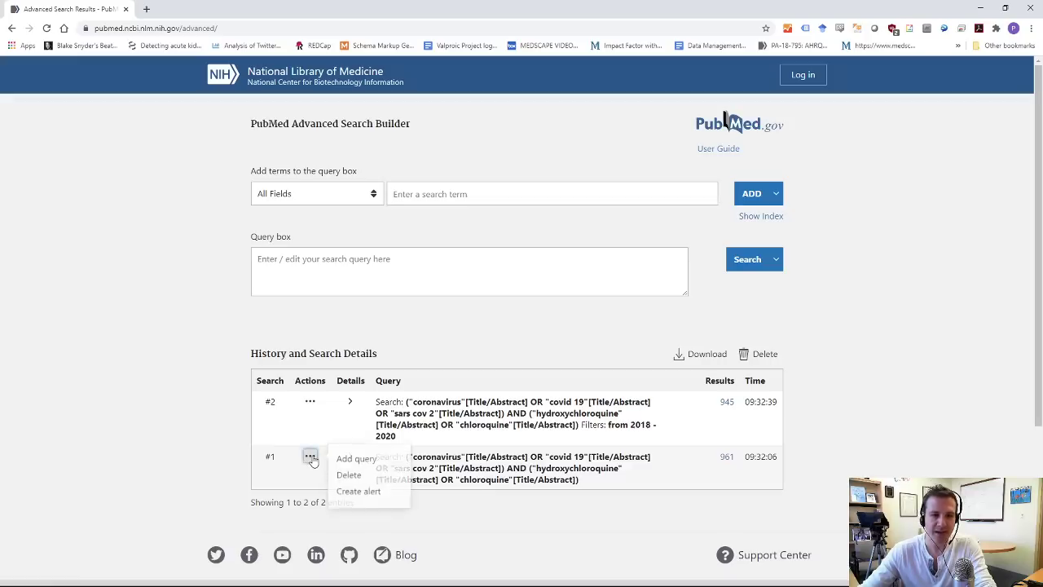
click(355, 461)
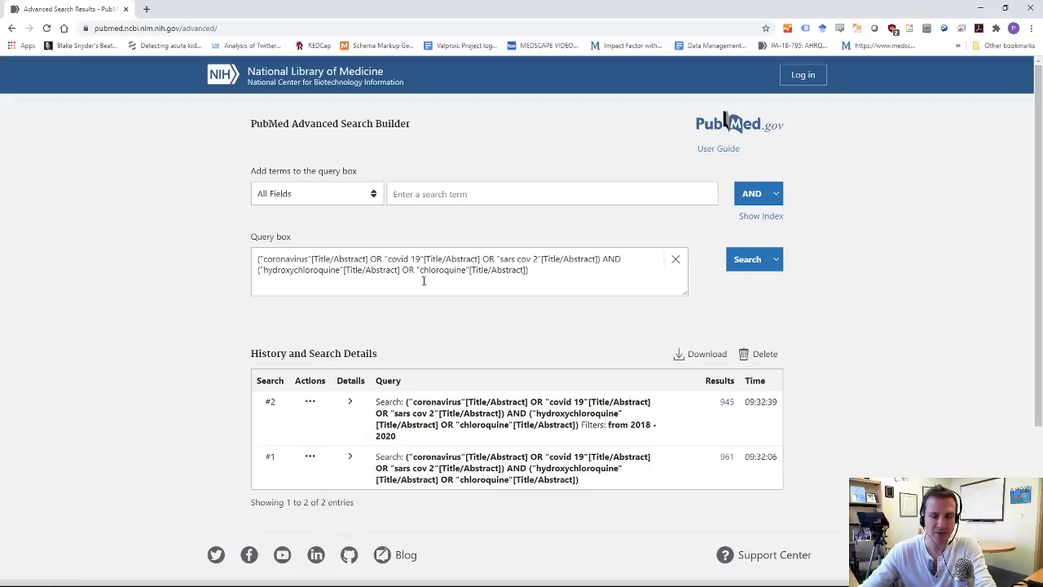
Step: Set the field to Title/Abstract, look up "randomized" in the term index, and add its plain entry with AND
click(374, 199)
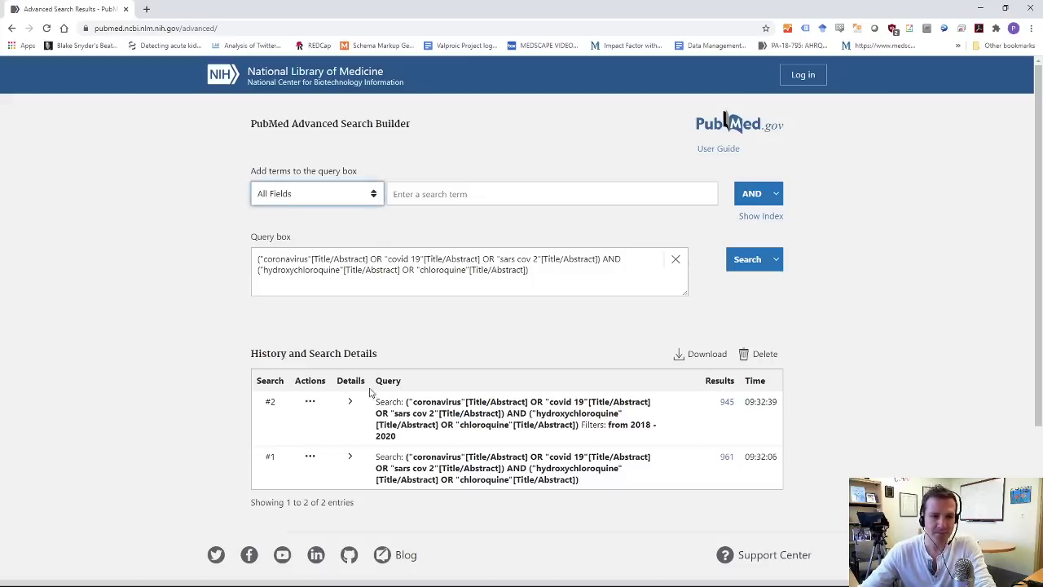
click(330, 421)
click(457, 198)
text(r)
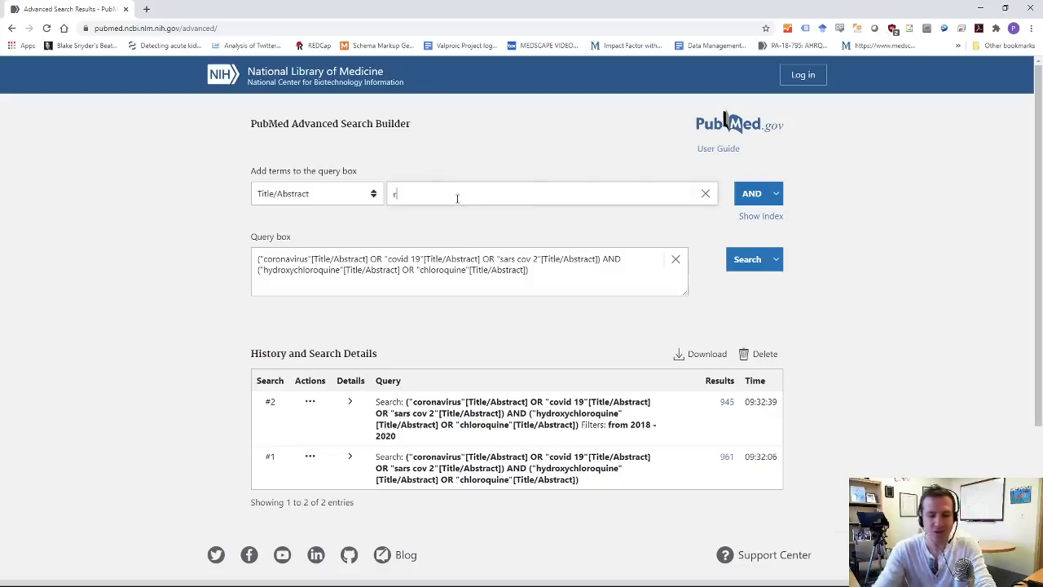
text(andomized)
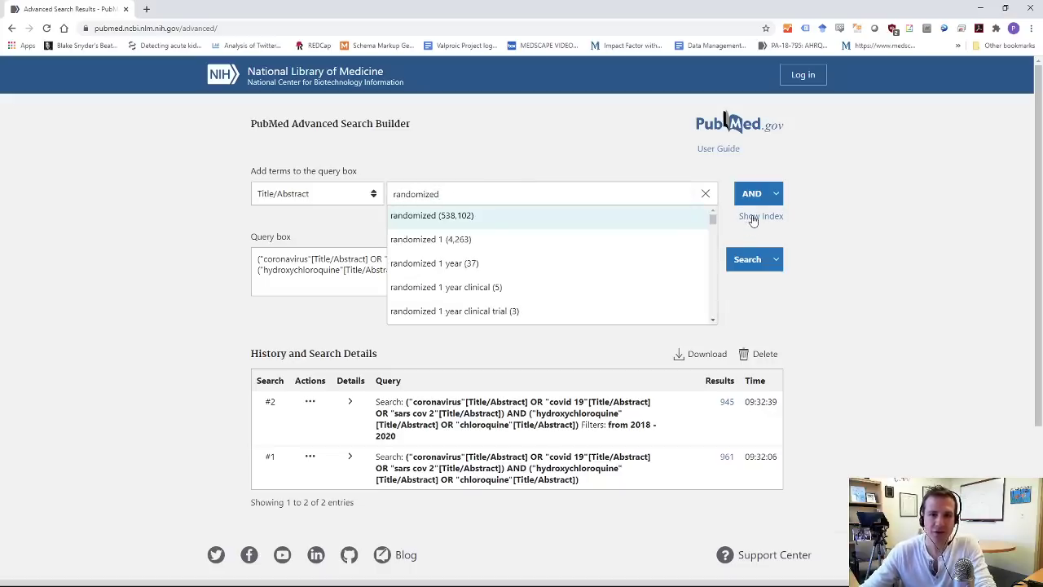
click(486, 219)
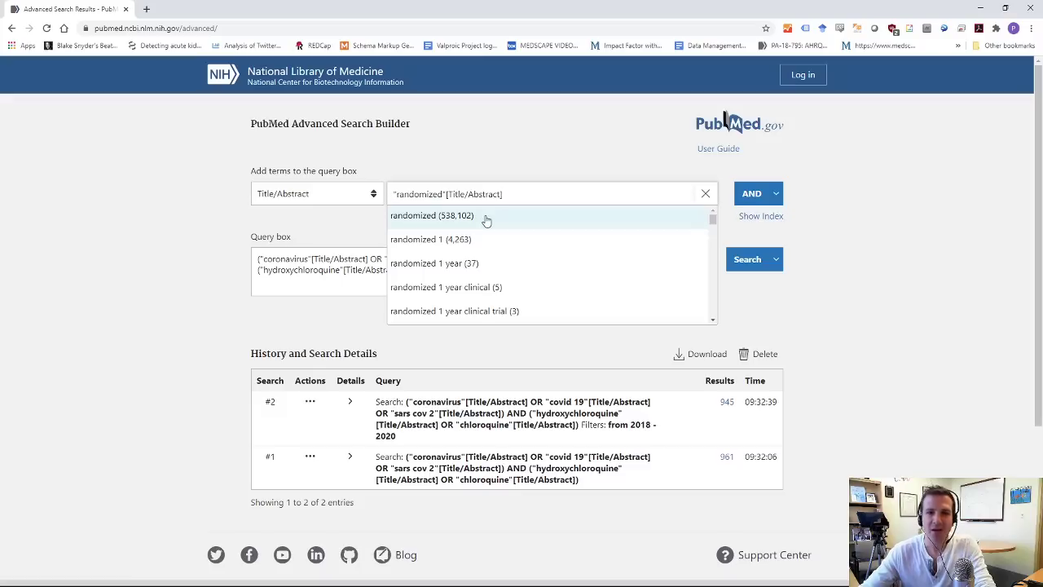
click(750, 200)
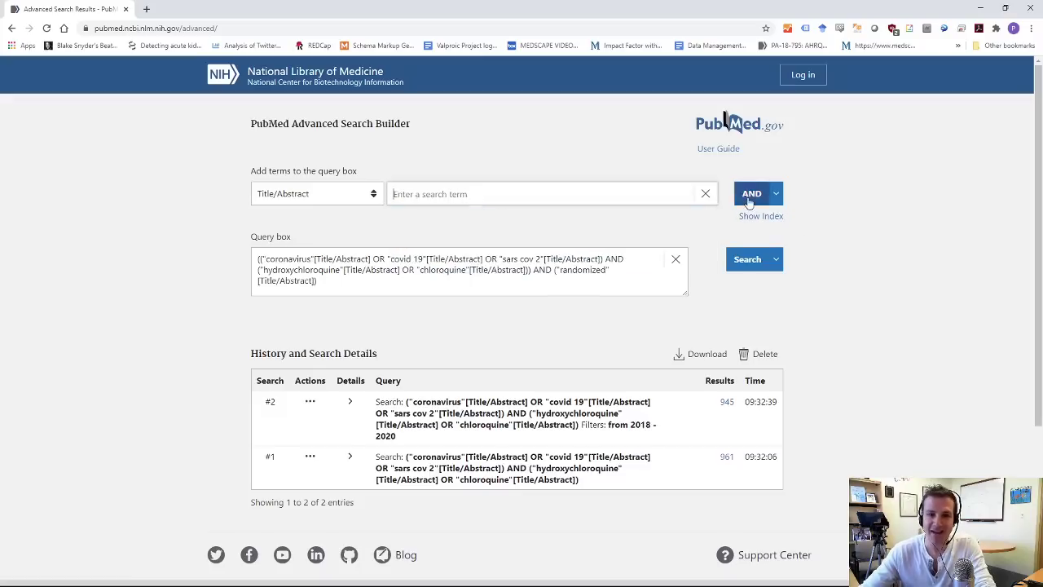
Step: Look up "randomised" in the Title/Abstract term index and add its plain entry to the query with OR
click(519, 191)
text(randomised)
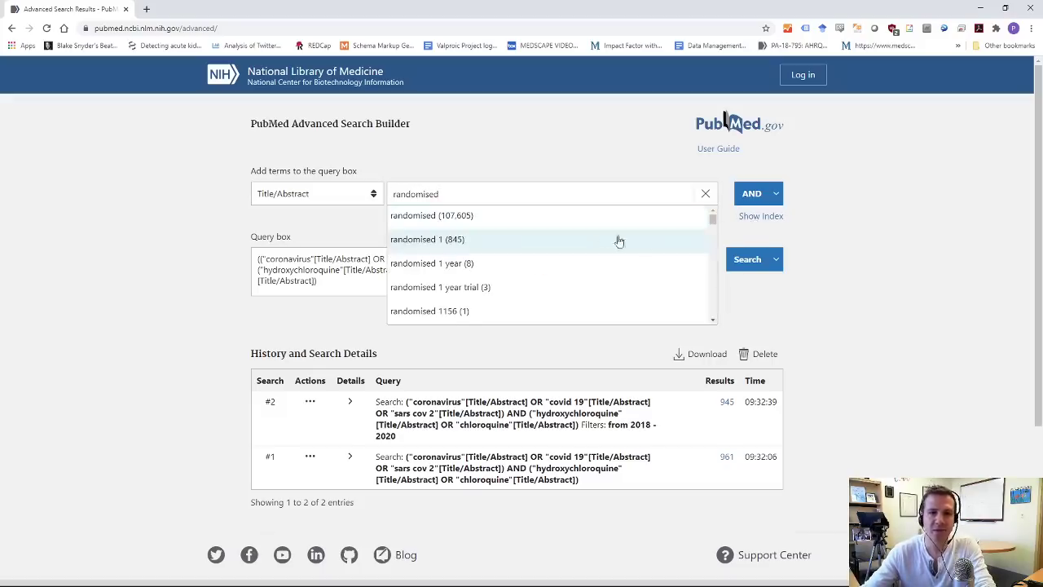
click(773, 201)
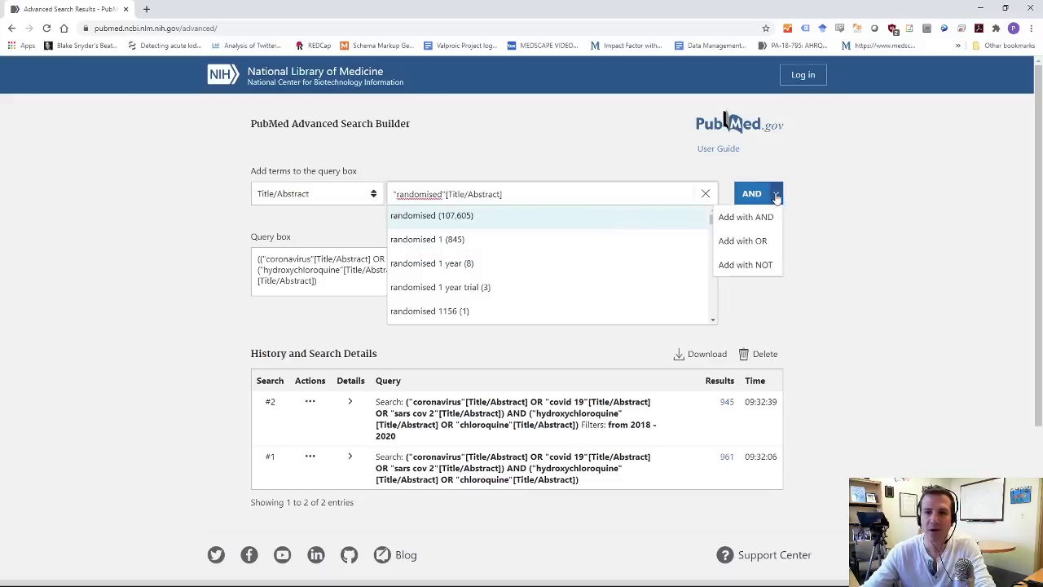
click(738, 237)
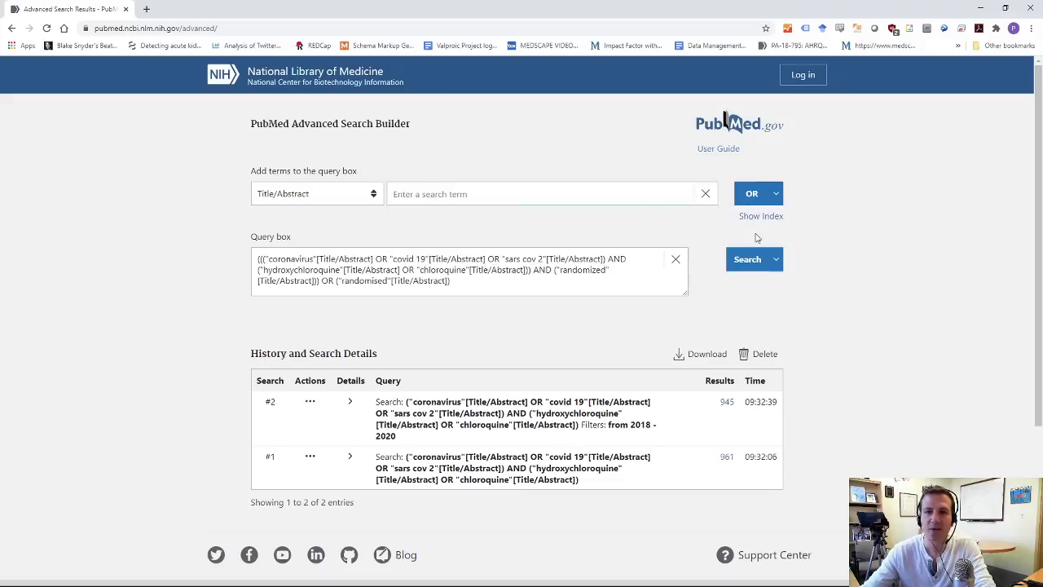
Step: Remove the surplus opening parentheses before "coronavirus" and the extra closing ones after the chloroquine and randomized terms, and run the search
click(493, 287)
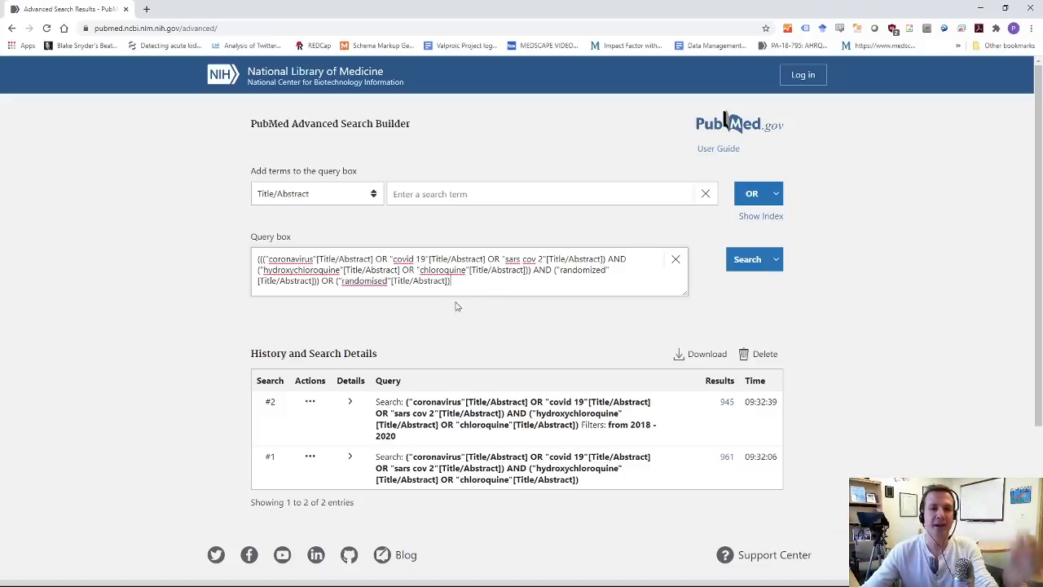
key(Delete)
key(Delete)
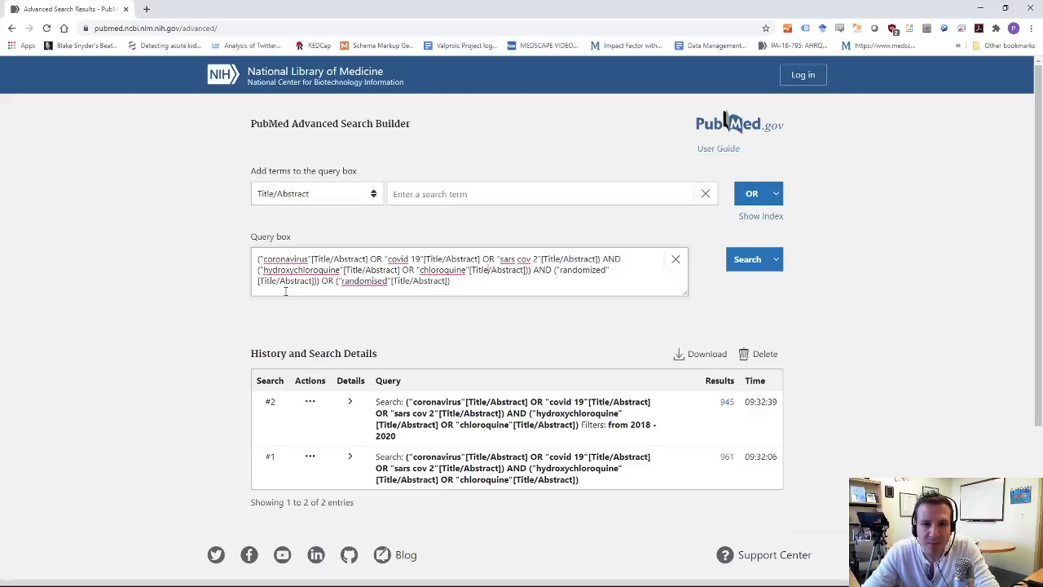
key(Delete)
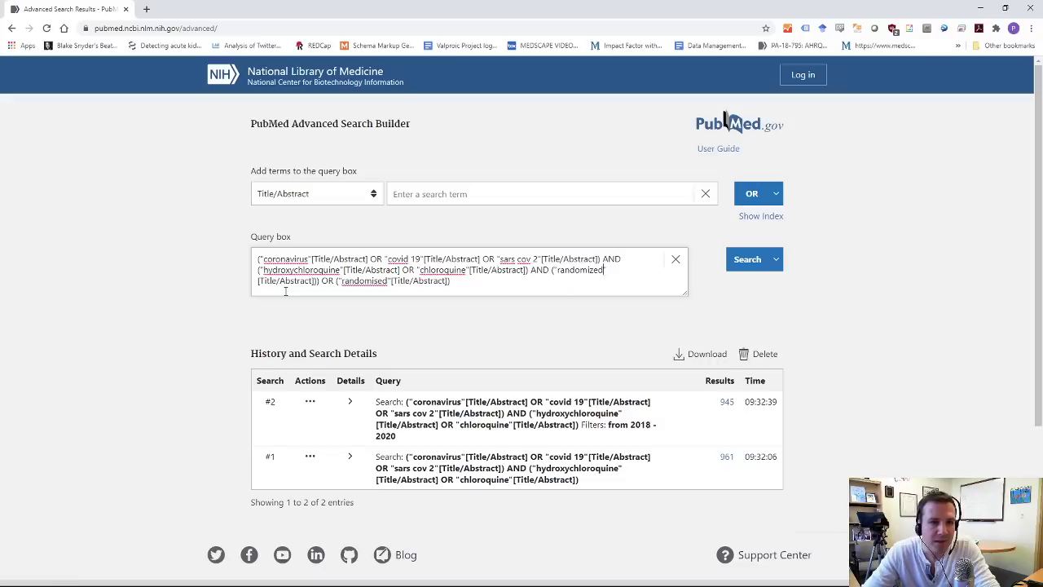
key(Delete)
key(Delete)
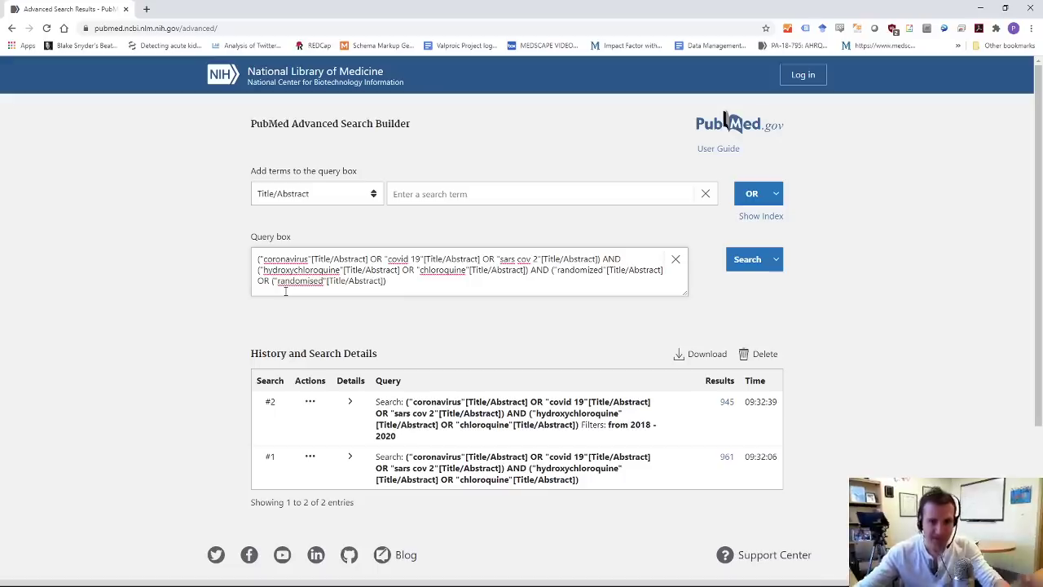
click(733, 259)
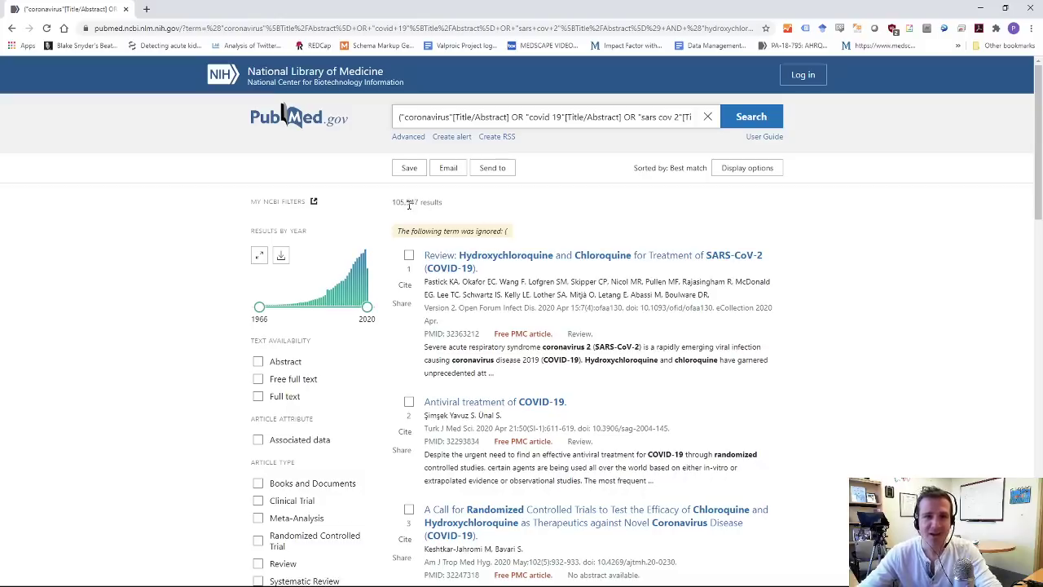
Step: Return to the advanced search builder and add history search #3 to the query box for correction
click(13, 30)
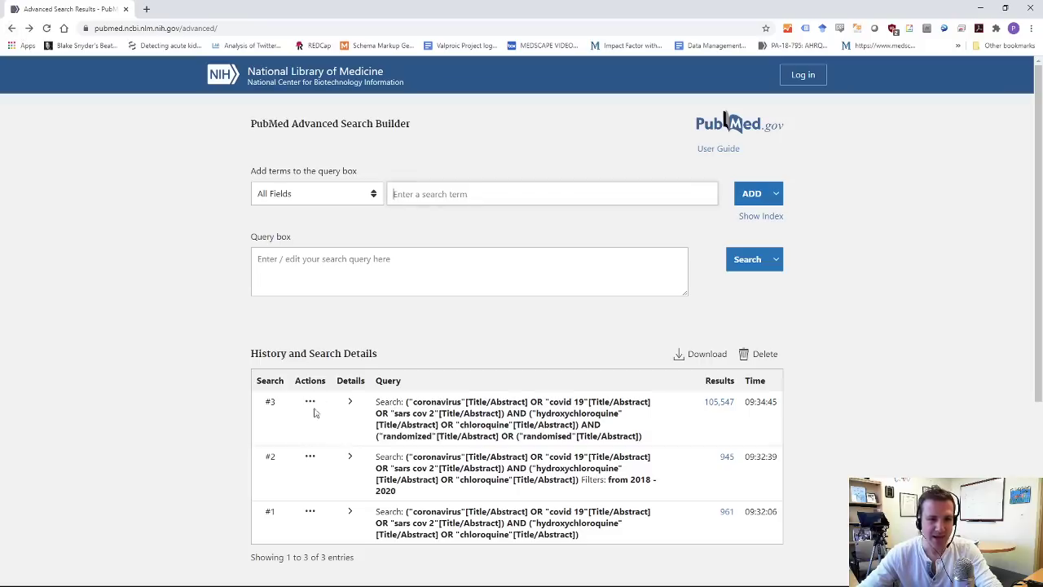
click(310, 403)
click(357, 405)
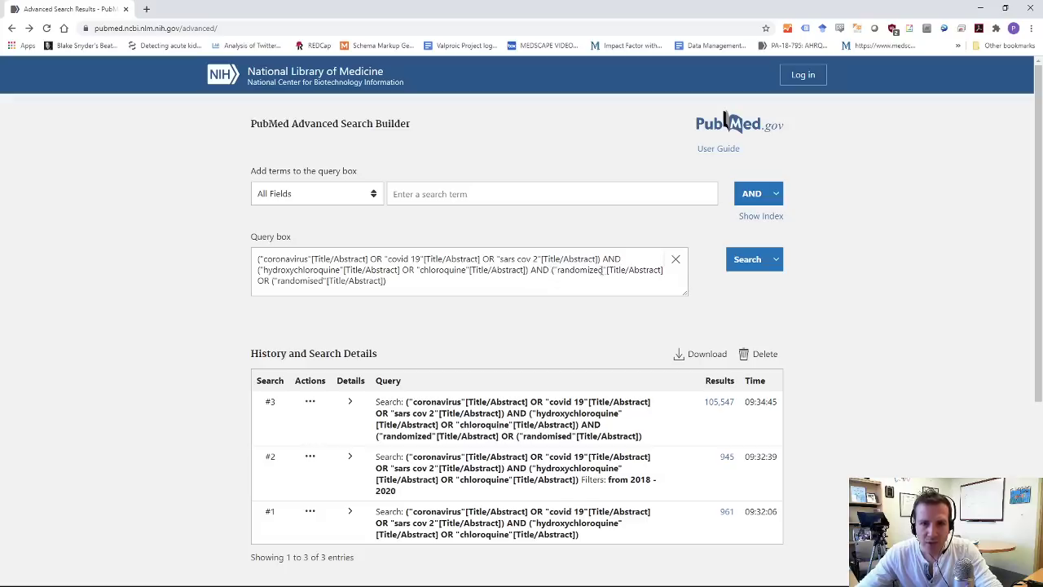
Step: Remove the opening parenthesis before "randomised" in the query and run the corrected search
click(270, 280)
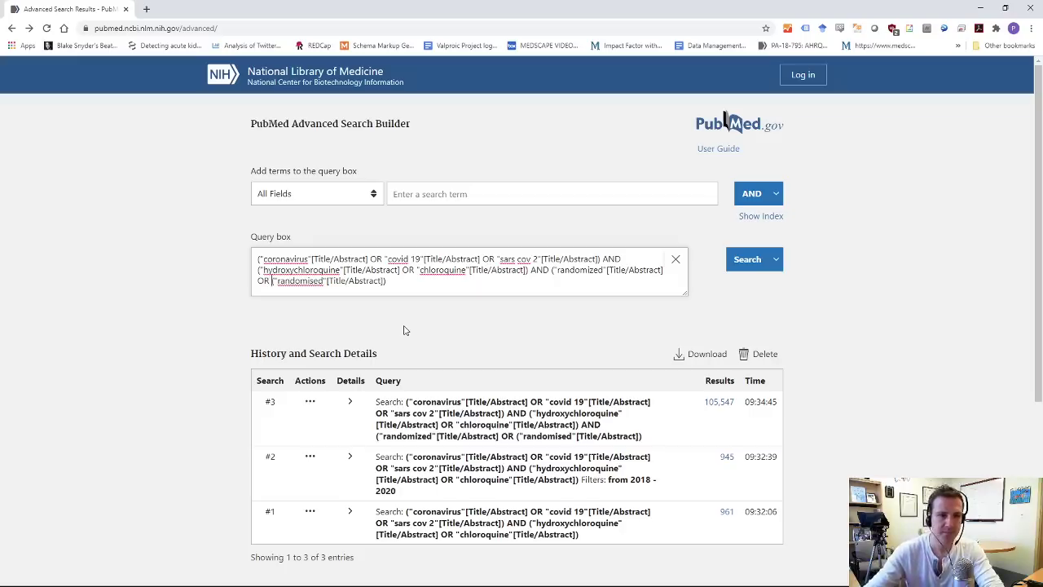
key(Delete)
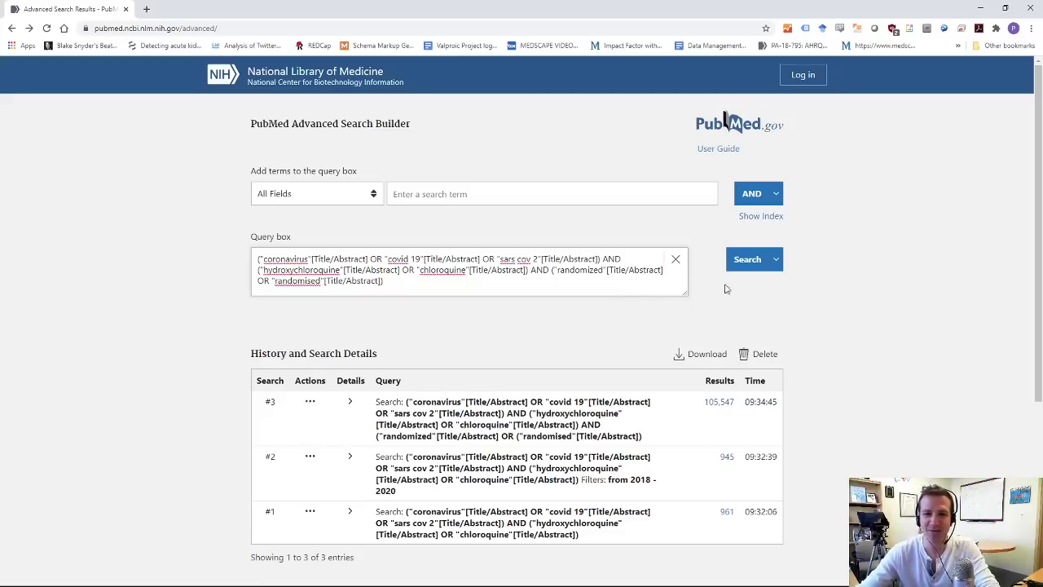
click(738, 259)
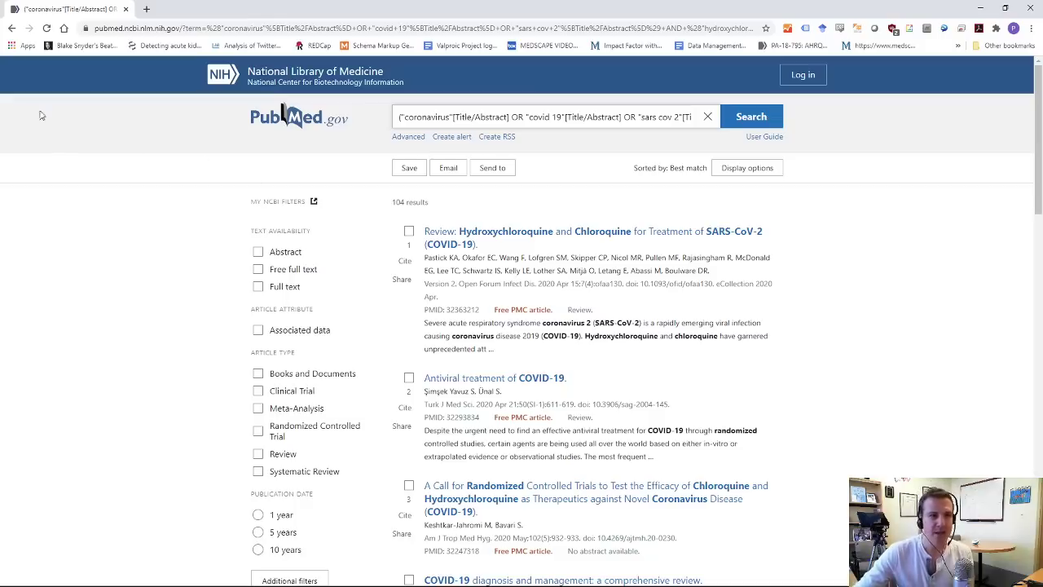
Step: Leave the corrected search's results for the advanced search builder and load the original query, history search #1, into the query box
click(11, 28)
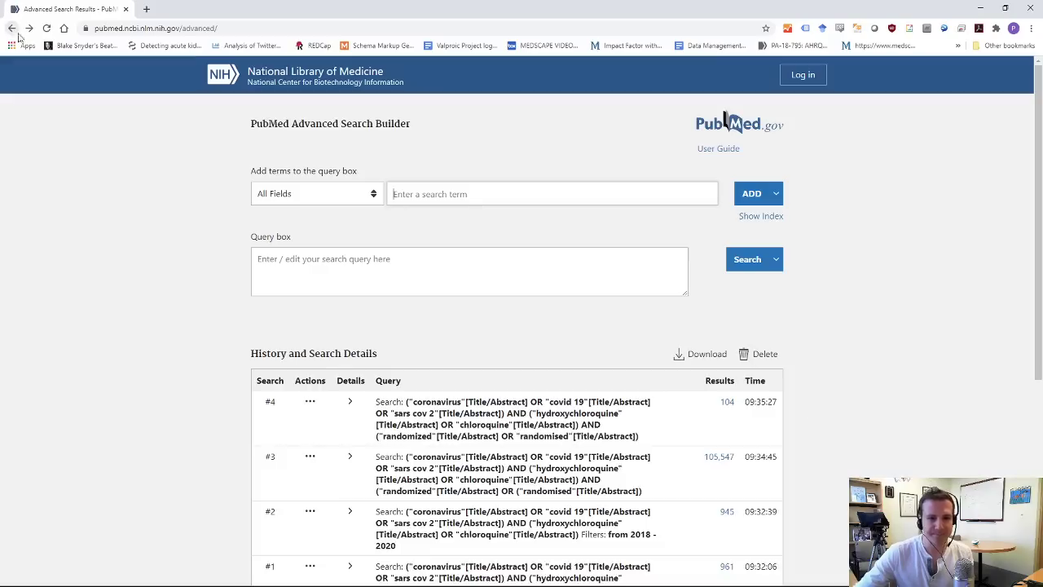
click(311, 405)
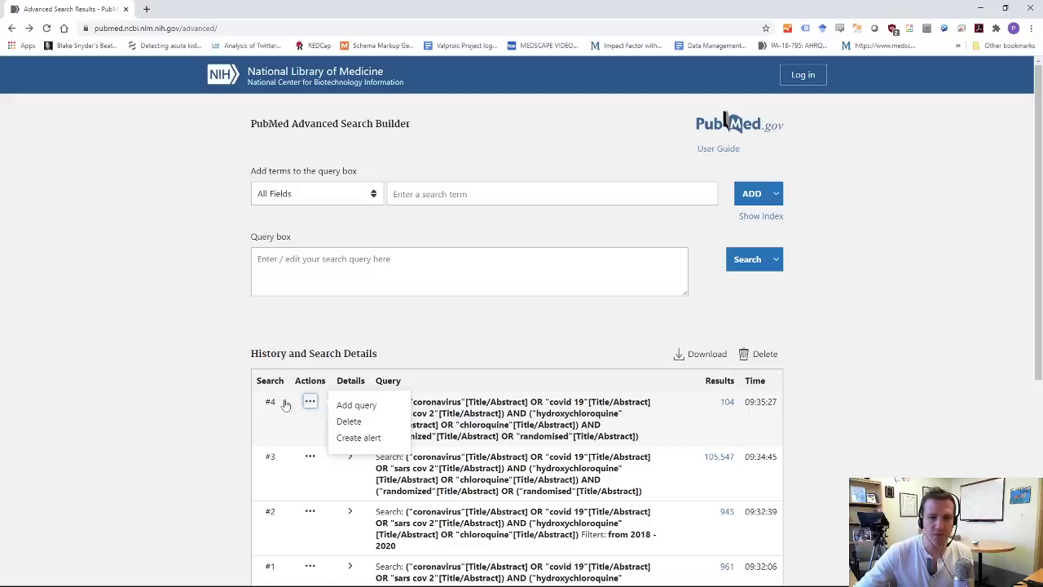
click(169, 403)
scroll(318, 440, down, 2)
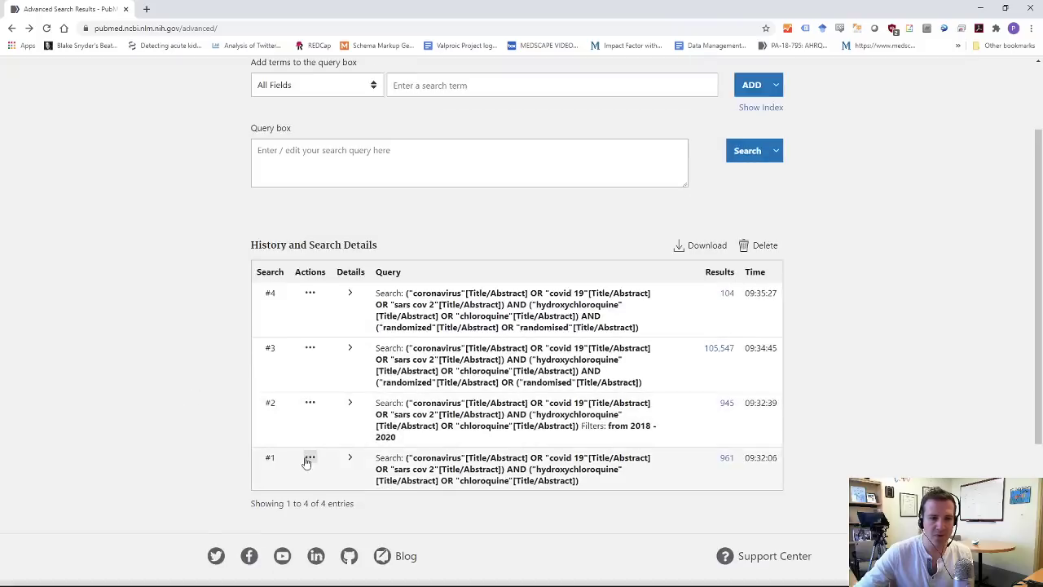
click(310, 457)
click(356, 462)
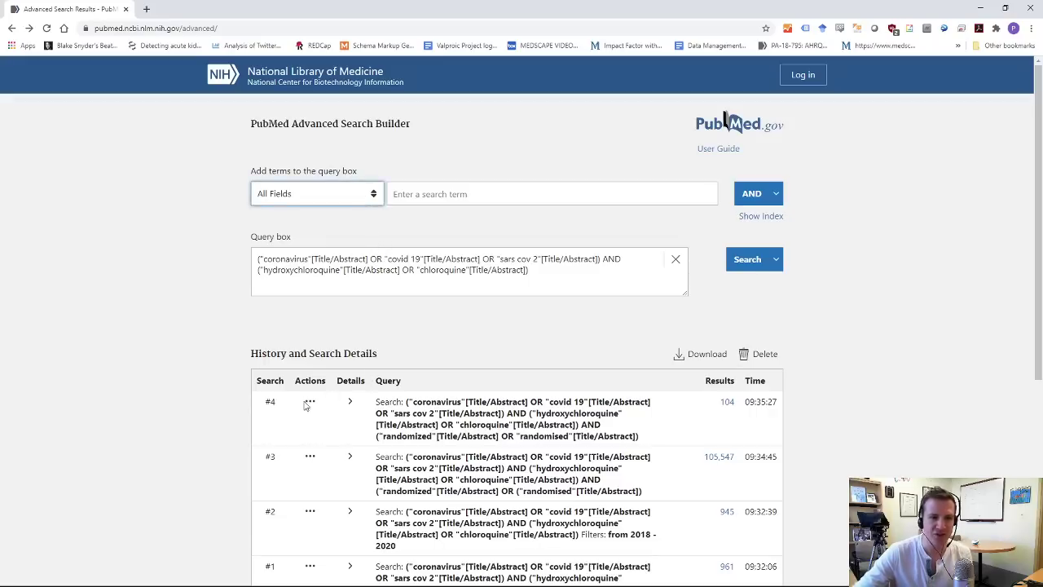
Step: Add the indexed term "randomized" in the Title field to the query with AND
key(t)
key(i)
click(449, 194)
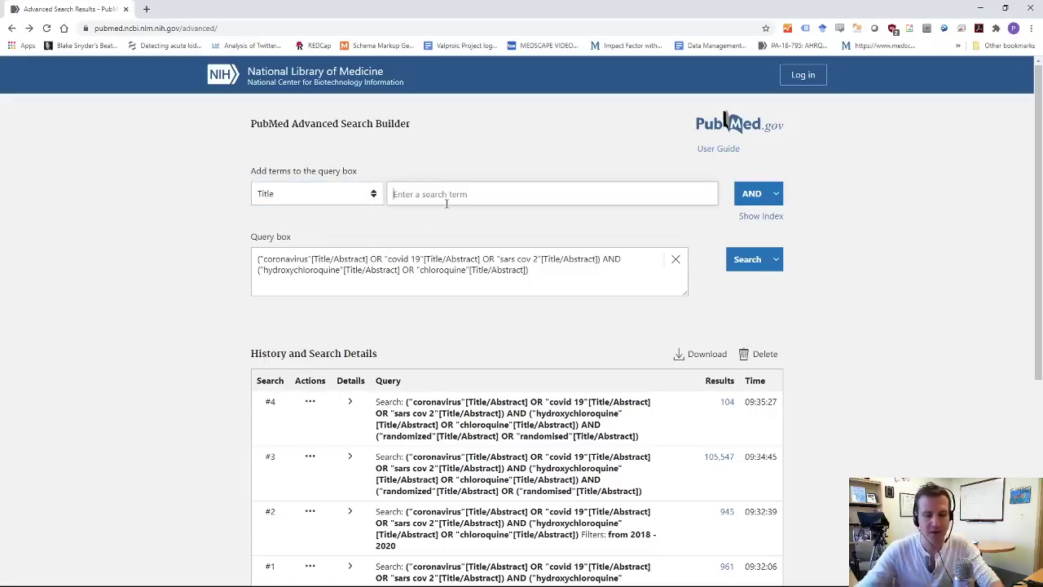
text(randomized)
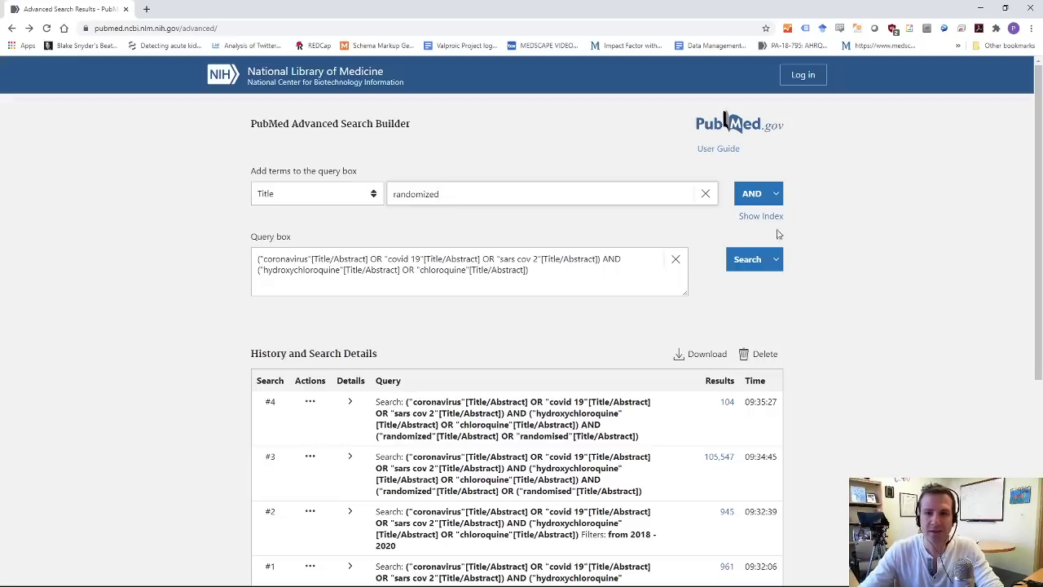
click(745, 217)
click(434, 226)
click(776, 193)
click(749, 215)
Step: Add the indexed term "randomised" in the Title field to the query with OR
text(randomised)
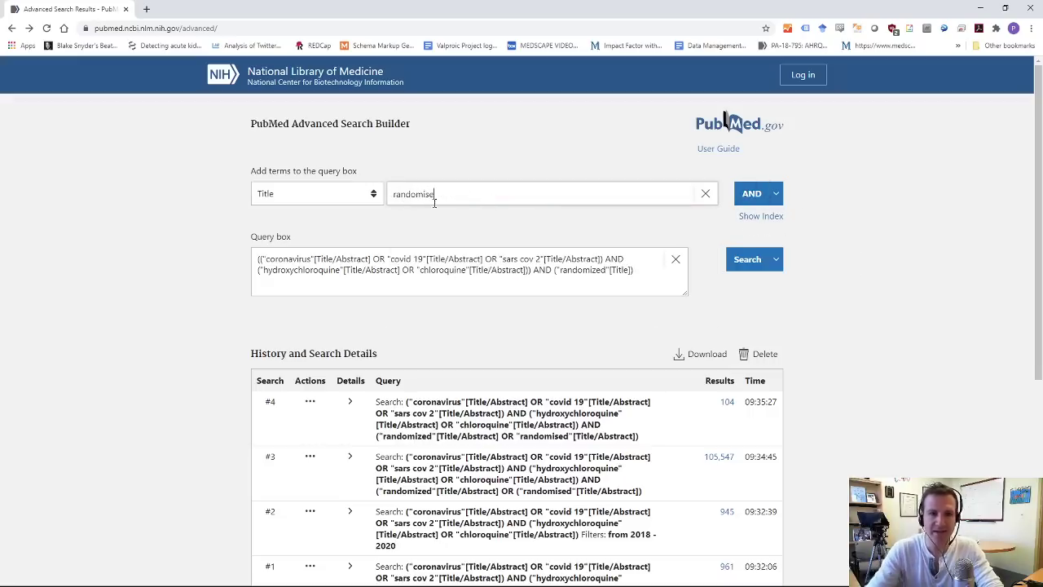
click(758, 216)
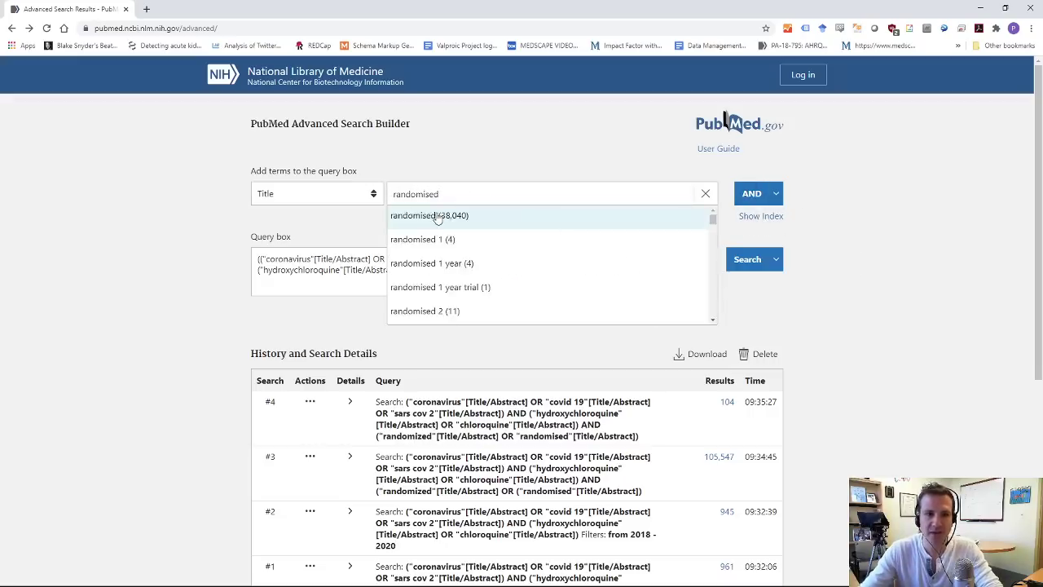
click(441, 223)
click(776, 196)
click(776, 202)
click(776, 195)
click(742, 241)
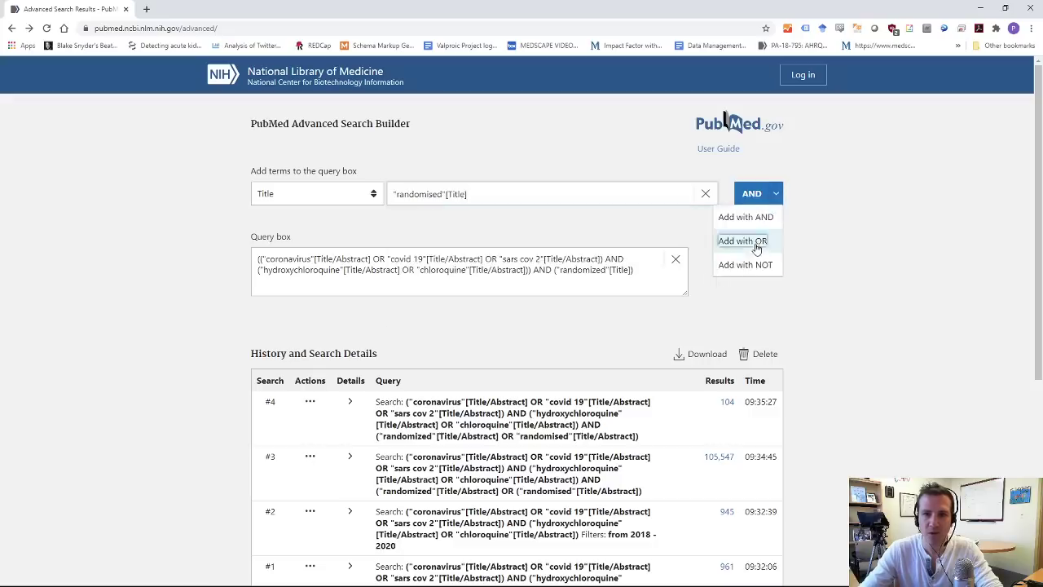
Step: Remove the surplus parentheses so the "randomized" and "randomised" title terms form one OR group, and run the search
click(262, 259)
key(BackSpace)
key(BackSpace)
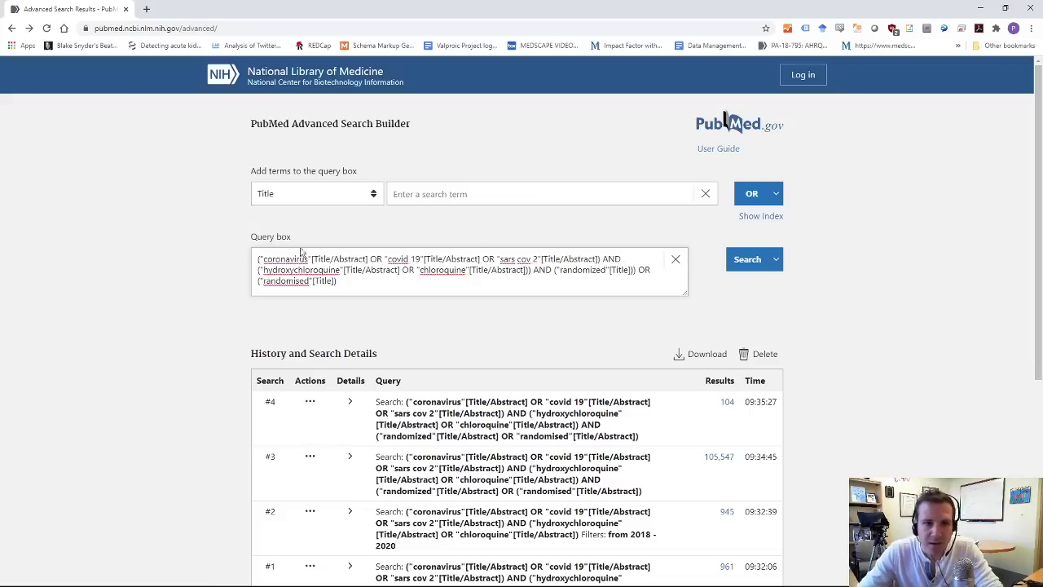
drag(528, 274, 559, 286)
key(Left)
key(BackSpace)
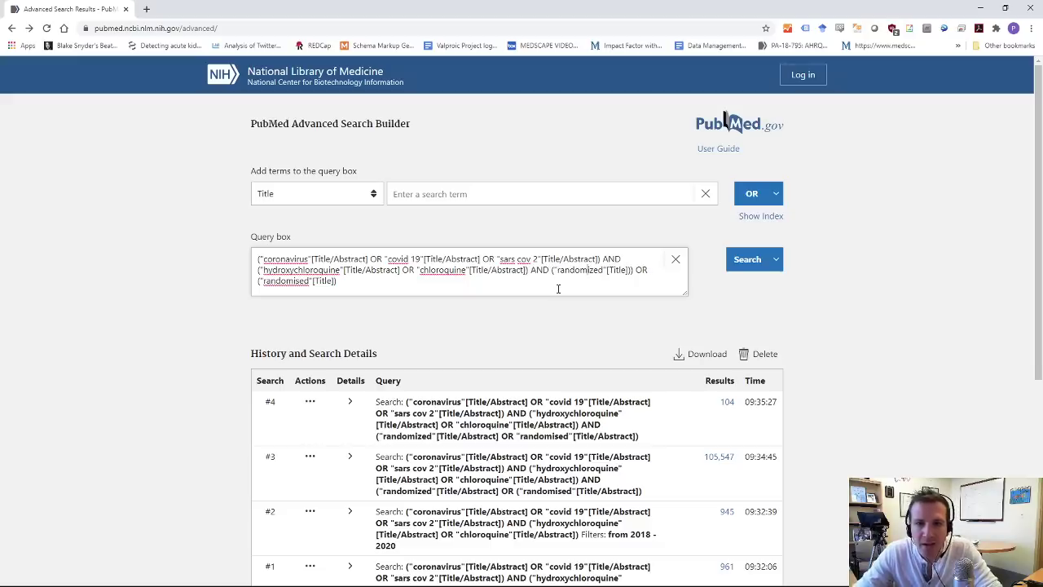
key(Right)
key(Right)
key(BackSpace)
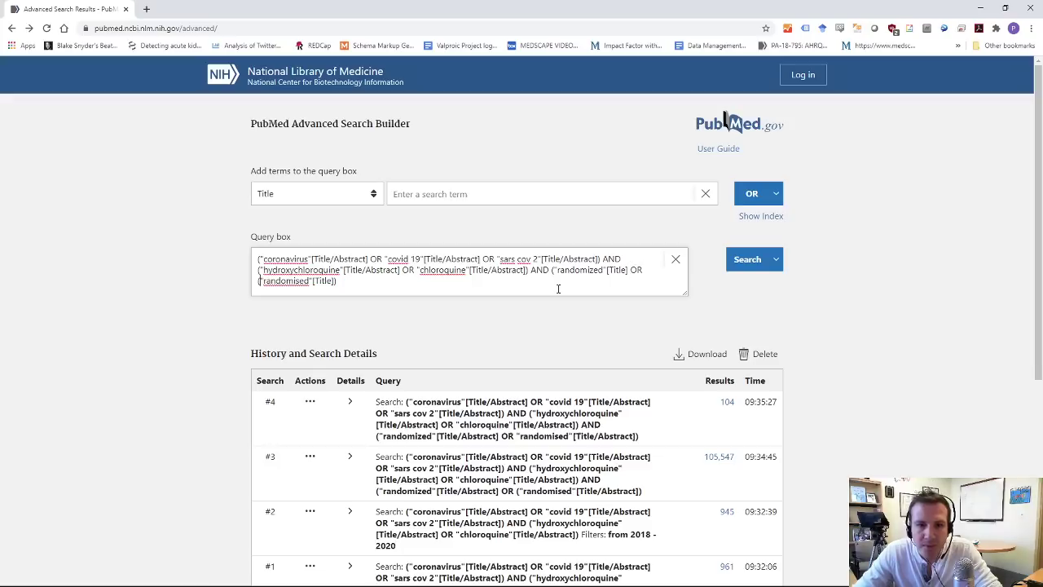
key(BackSpace)
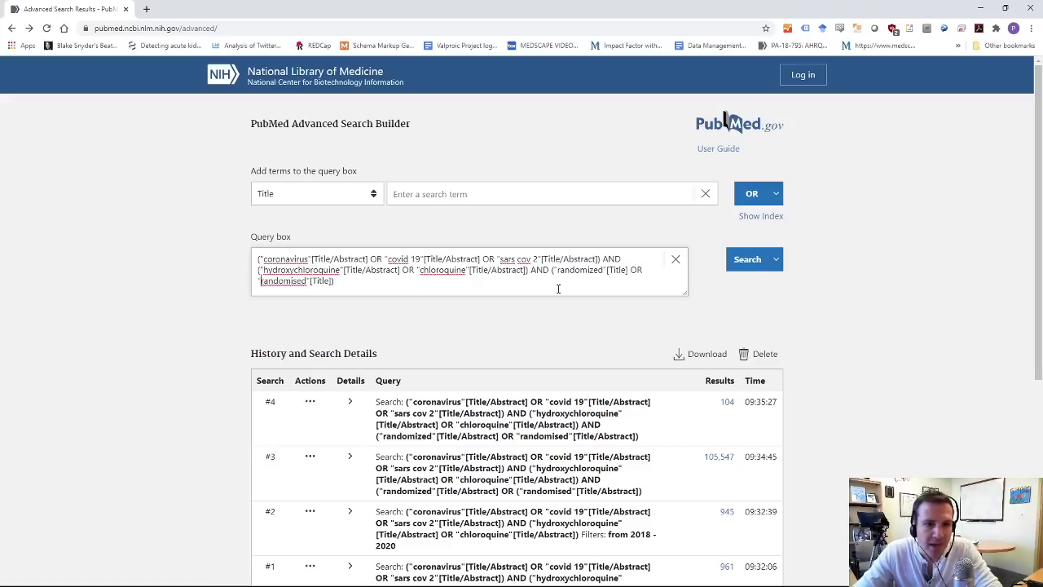
click(738, 262)
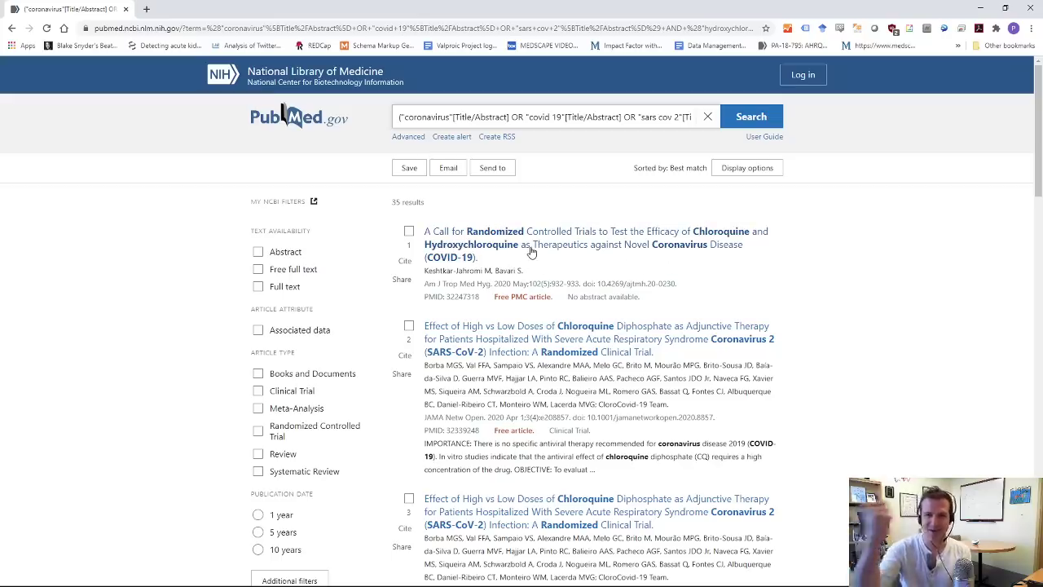
Step: Open the JAMA Netw Open trial on high versus low doses of chloroquine diphosphate, read its abstract and return to the results
scroll(530, 253, down, 1)
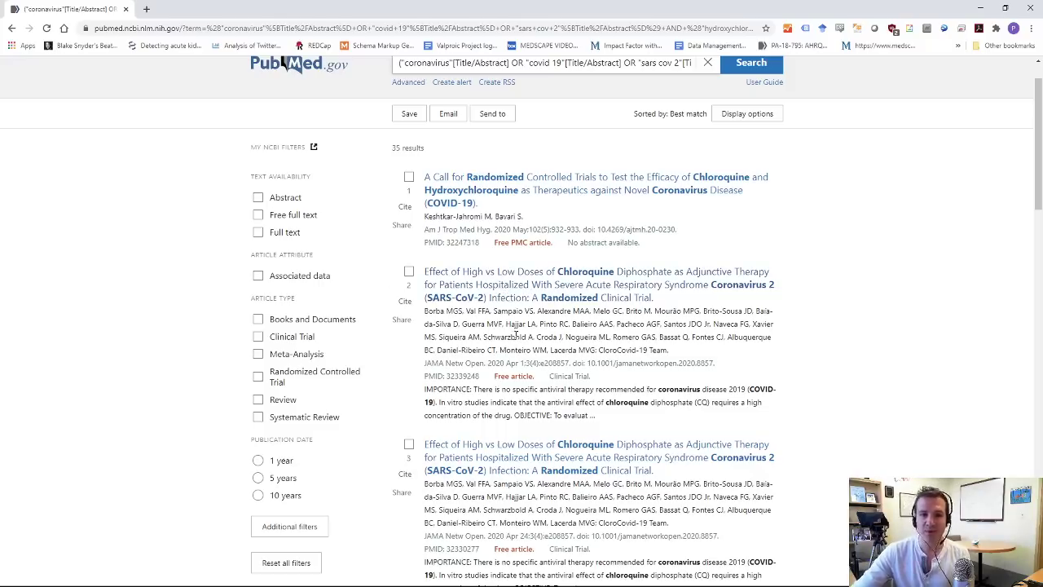
click(512, 285)
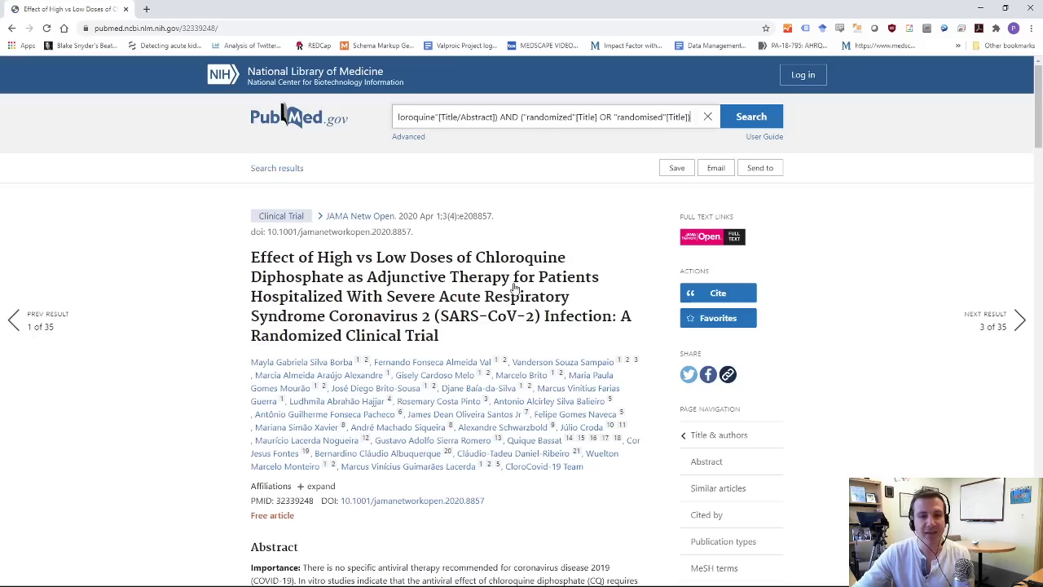
scroll(514, 287, down, 5)
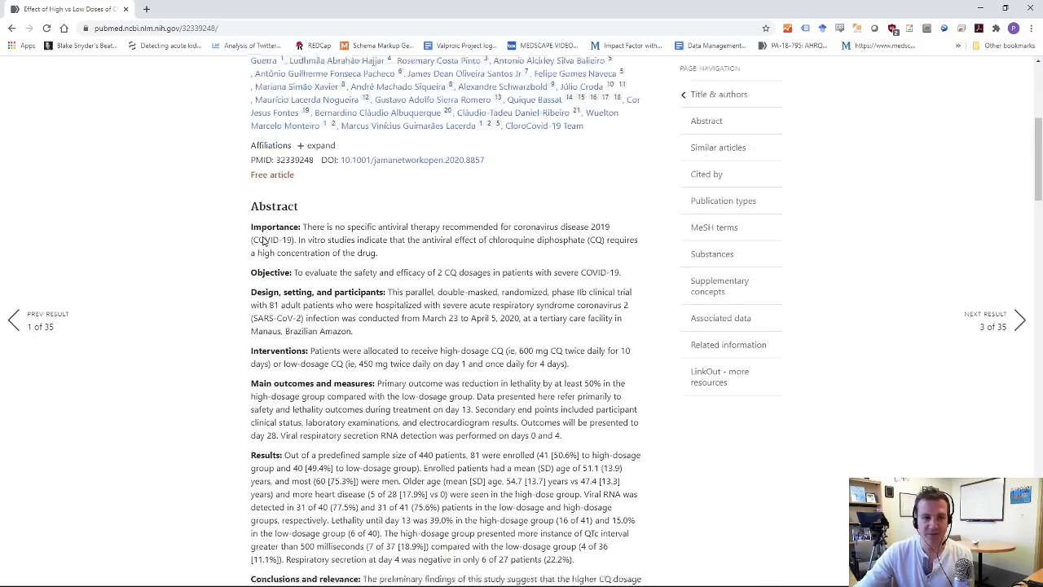
scroll(263, 240, down, 3)
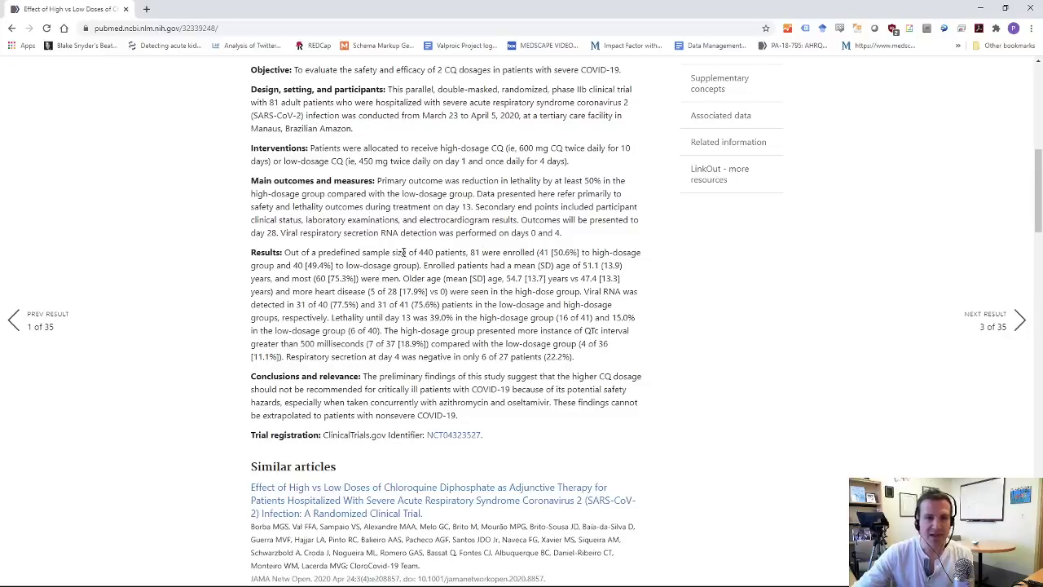
click(11, 28)
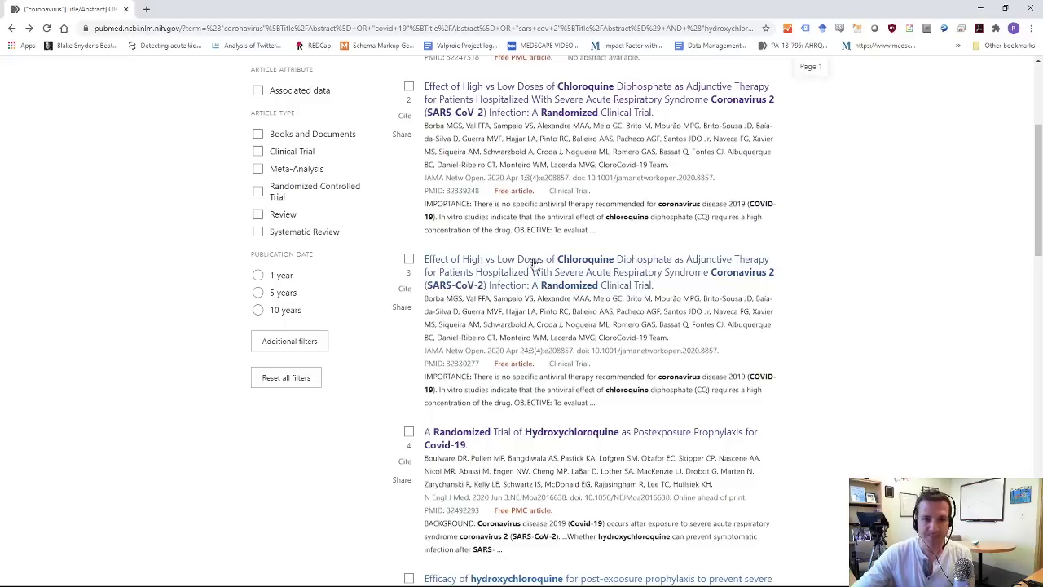
Step: Open "A Randomized Trial of Hydroxychloroquine as Postexposure Prophylaxis for Covid-19" and read its abstract through the conclusions
scroll(443, 239, down, 1)
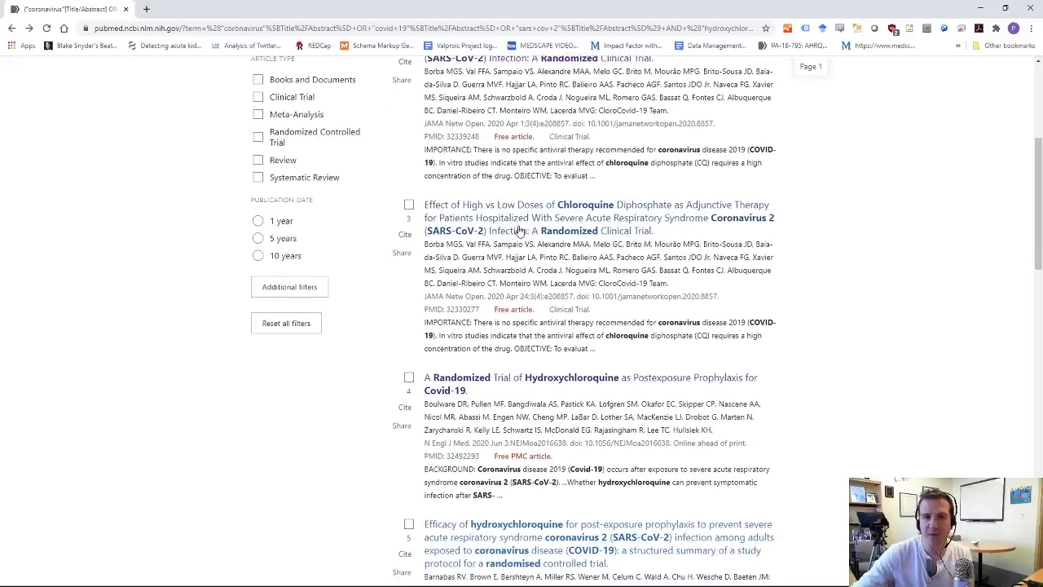
scroll(507, 203, down, 3)
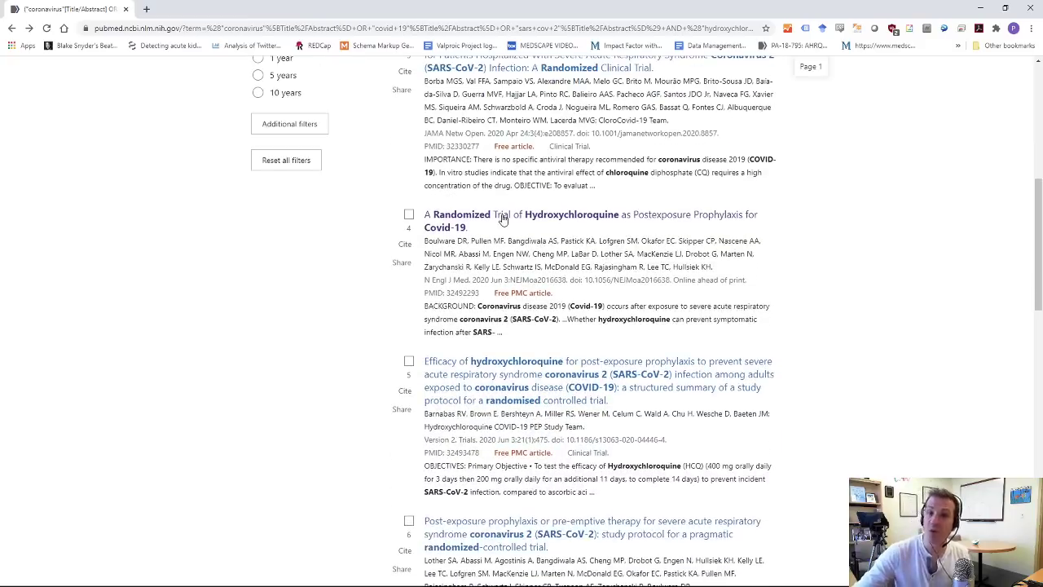
click(503, 217)
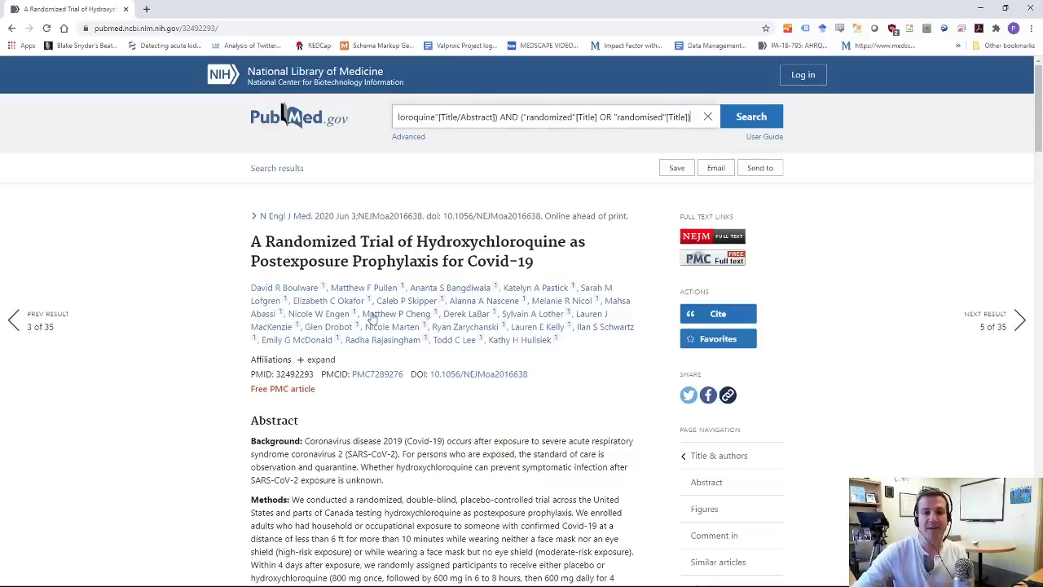
scroll(368, 306, down, 1)
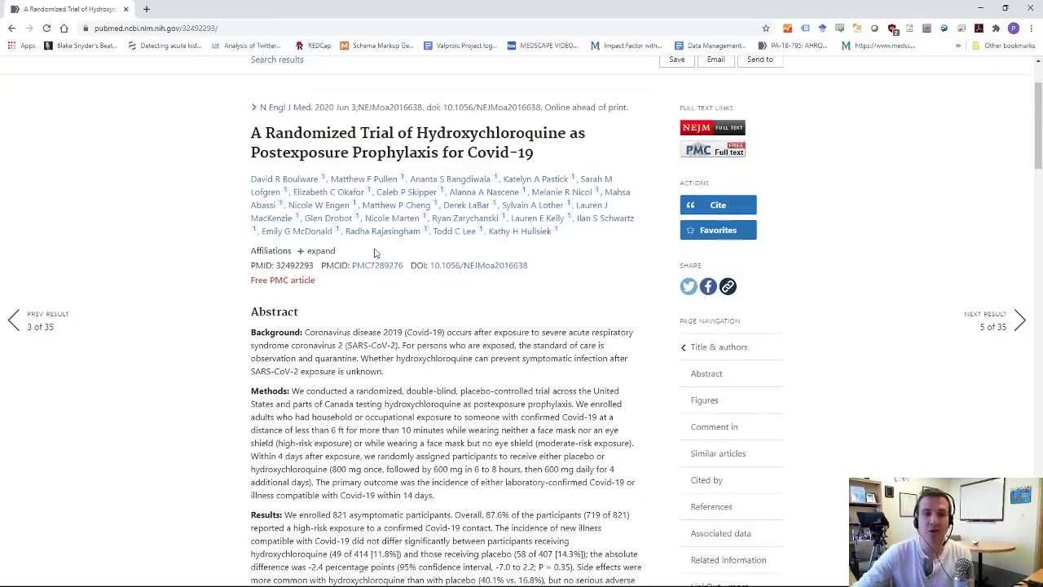
scroll(379, 250, down, 1)
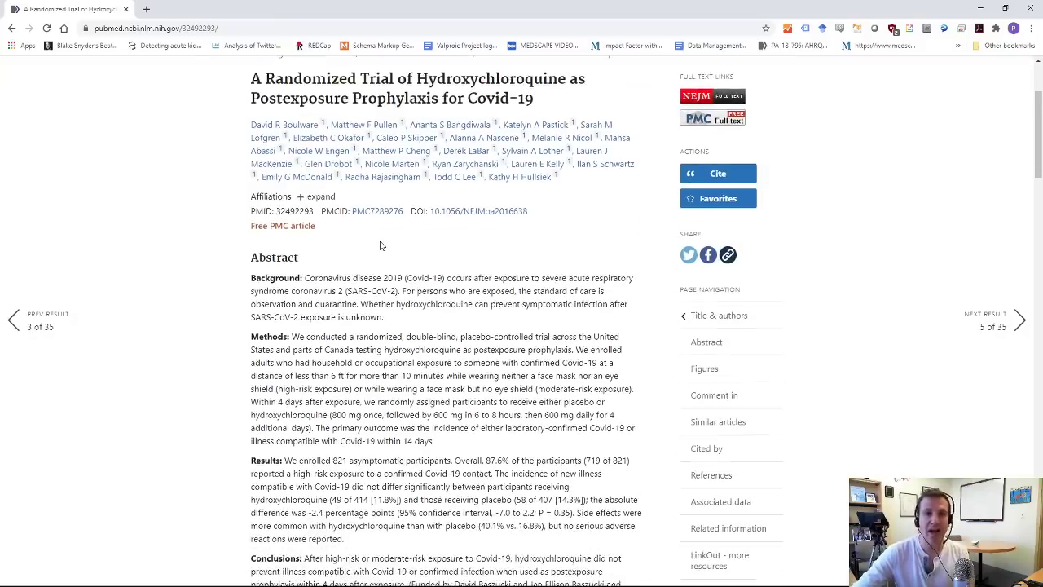
scroll(379, 245, down, 2)
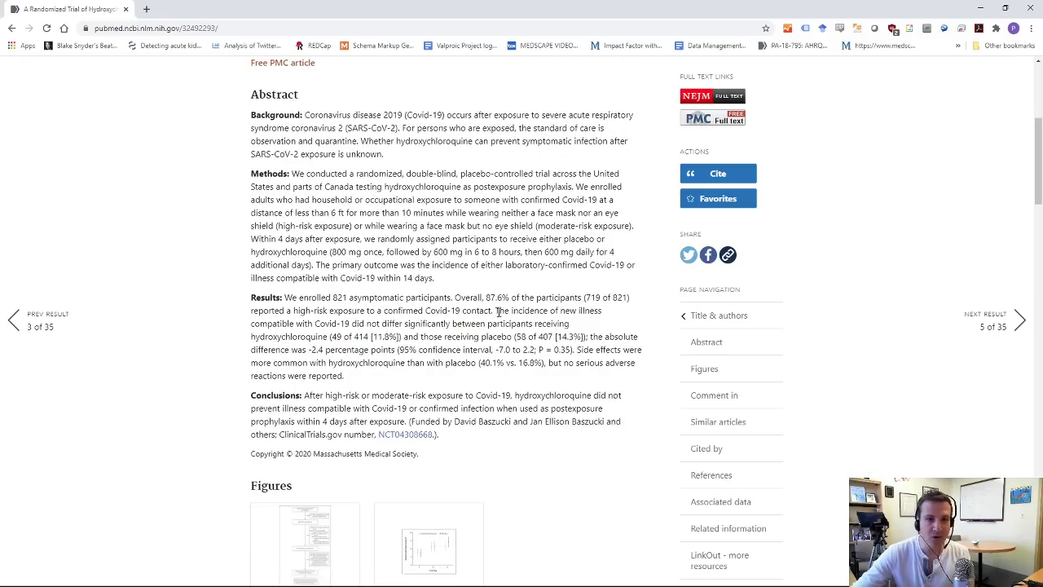
Step: Highlight the new-illness incidence comparison and the P value in the abstract's results, then return to the search results
drag(495, 310, 587, 336)
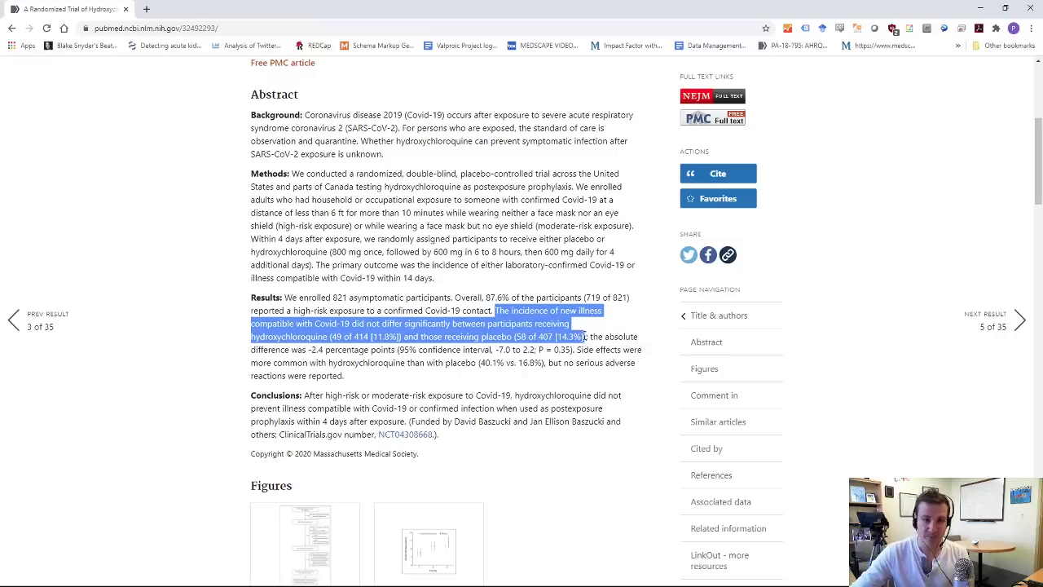
mouse_move(585, 337)
mouse_down()
mouse_move(420, 337)
mouse_move(548, 324)
mouse_move(588, 335)
mouse_move(561, 350)
mouse_move(573, 350)
mouse_up()
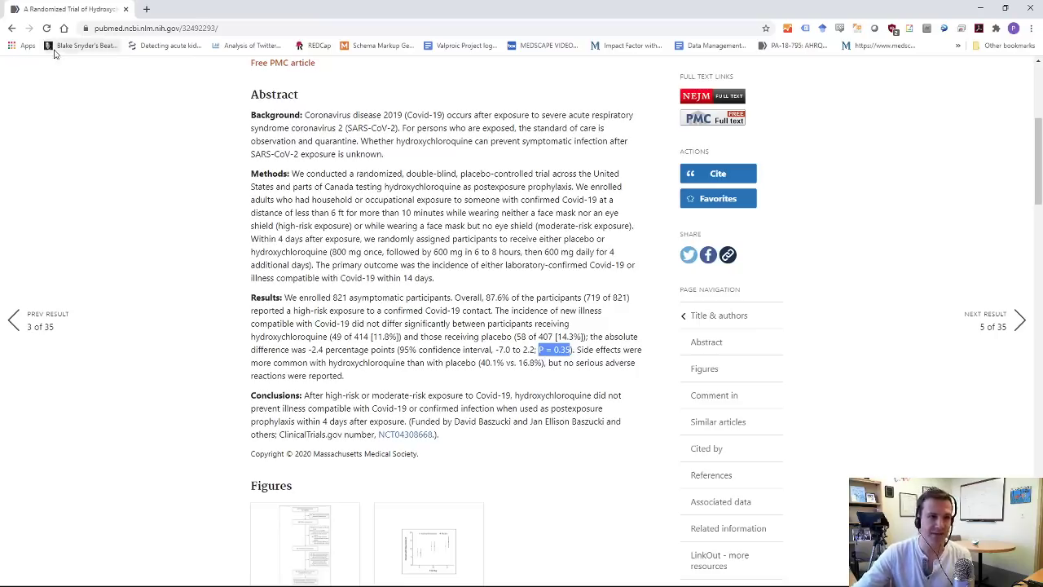
click(12, 27)
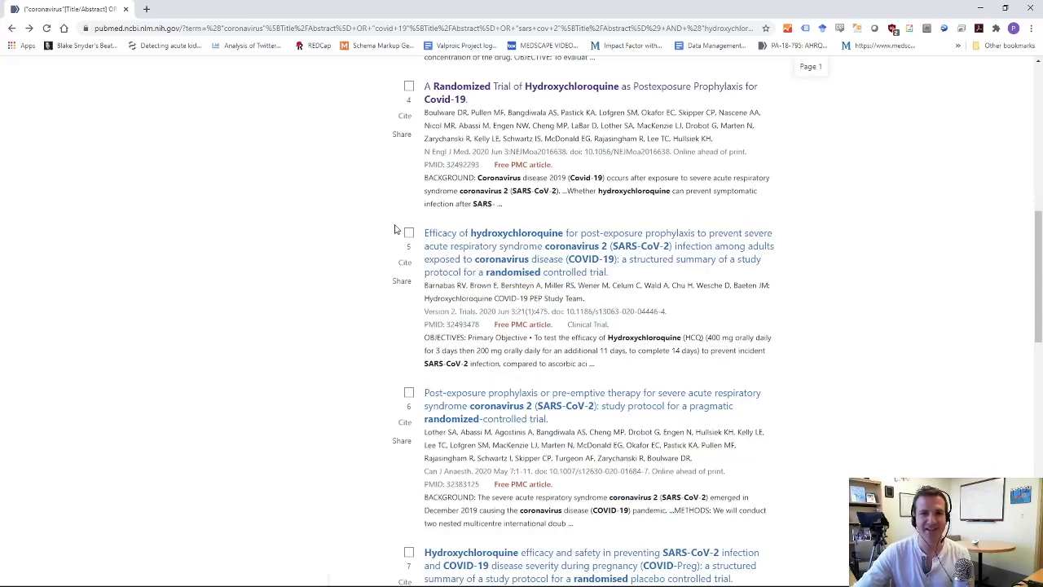
Step: Review the titles and summaries of the remaining trials on the first page of search results
scroll(373, 246, down, 1)
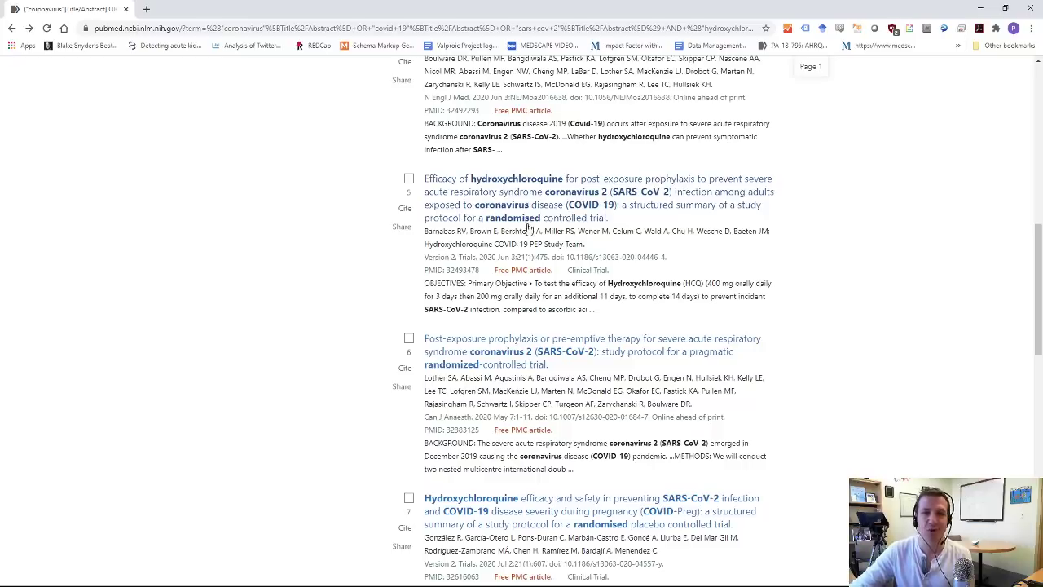
scroll(346, 256, down, 2)
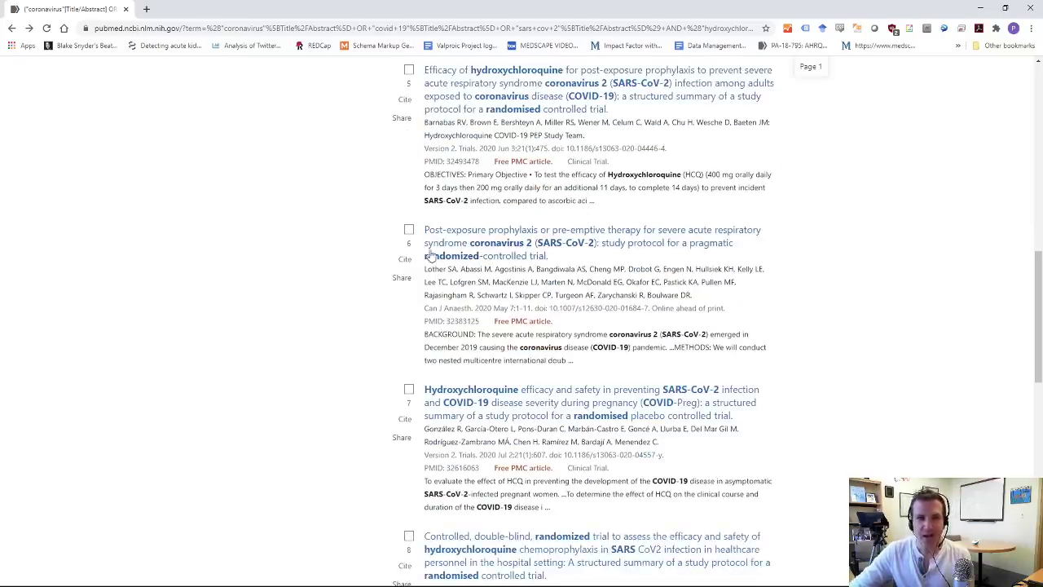
scroll(481, 238, down, 3)
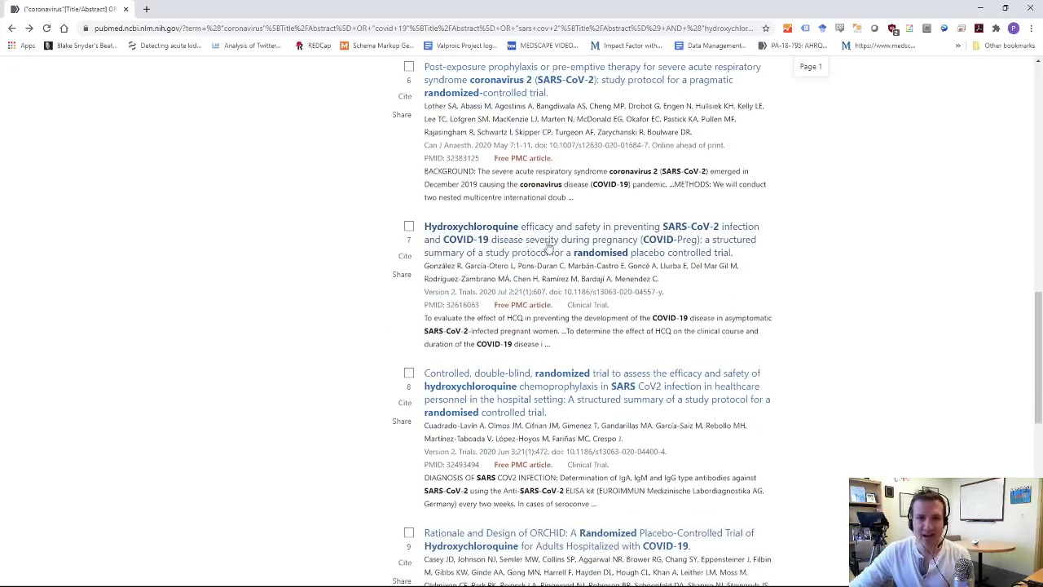
scroll(562, 246, down, 2)
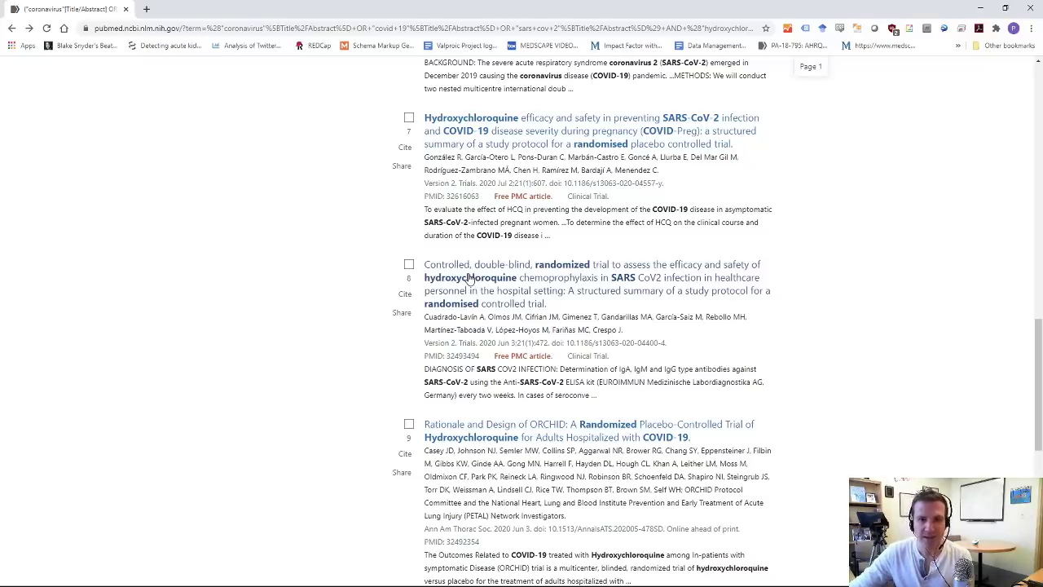
scroll(546, 289, down, 1)
scroll(505, 253, down, 1)
scroll(481, 224, down, 3)
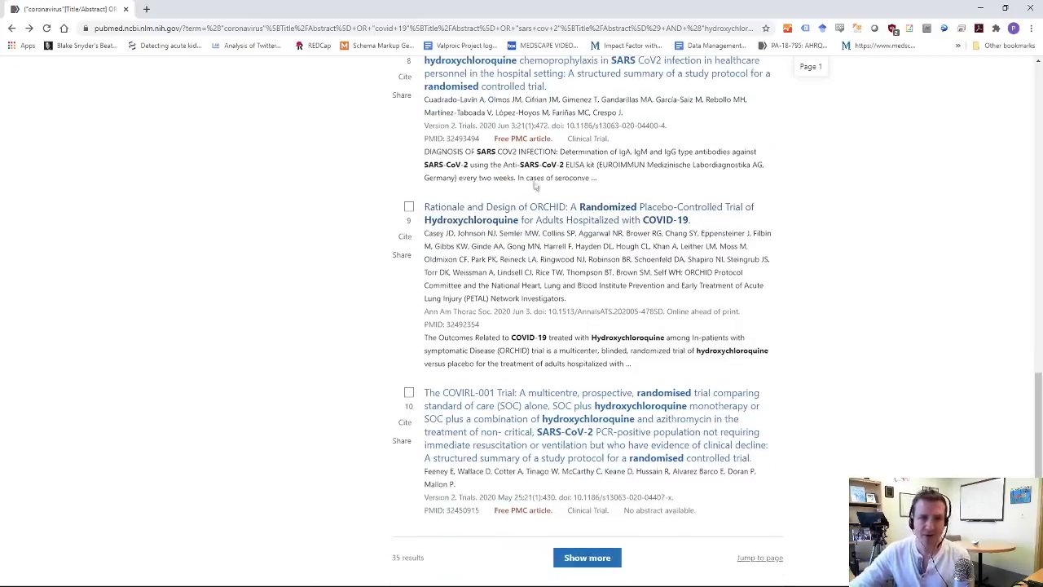
scroll(505, 228, down, 2)
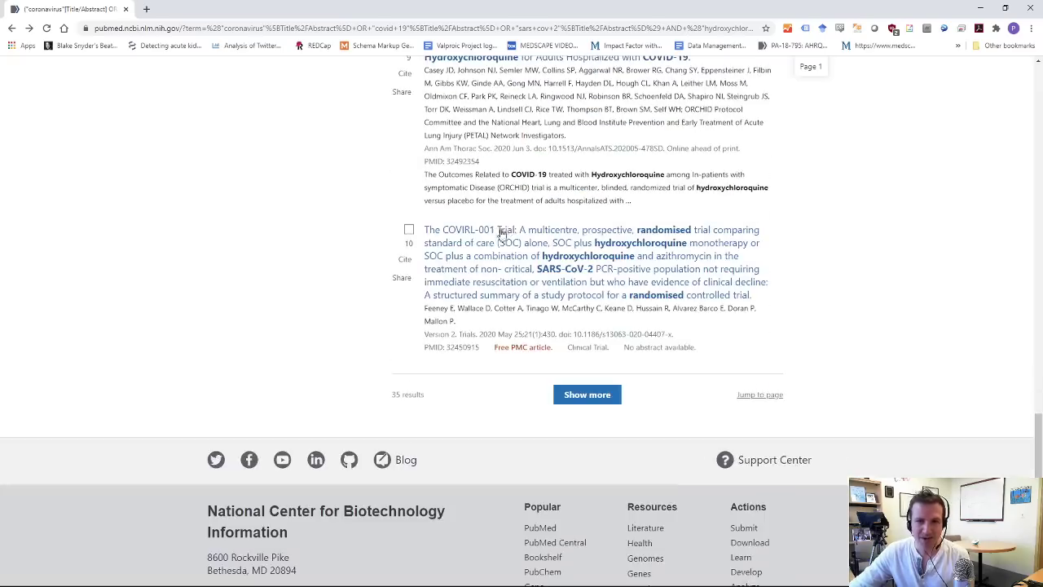
Step: Load more results, open the BMJ randomised trial of hydroxychloroquine in mainly mild to moderate coronavirus disease, and read its abstract
click(581, 392)
scroll(433, 280, down, 2)
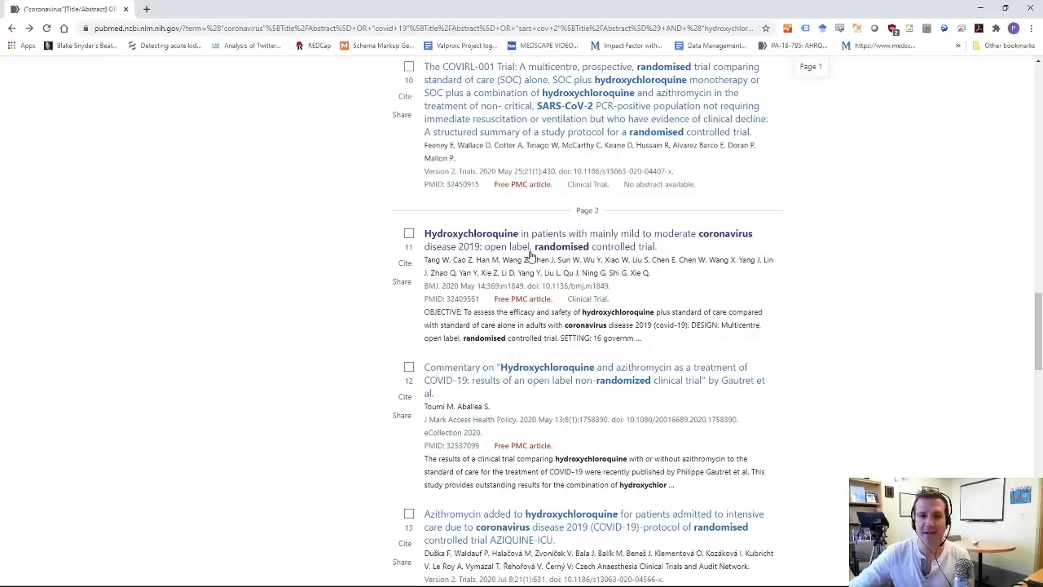
click(595, 244)
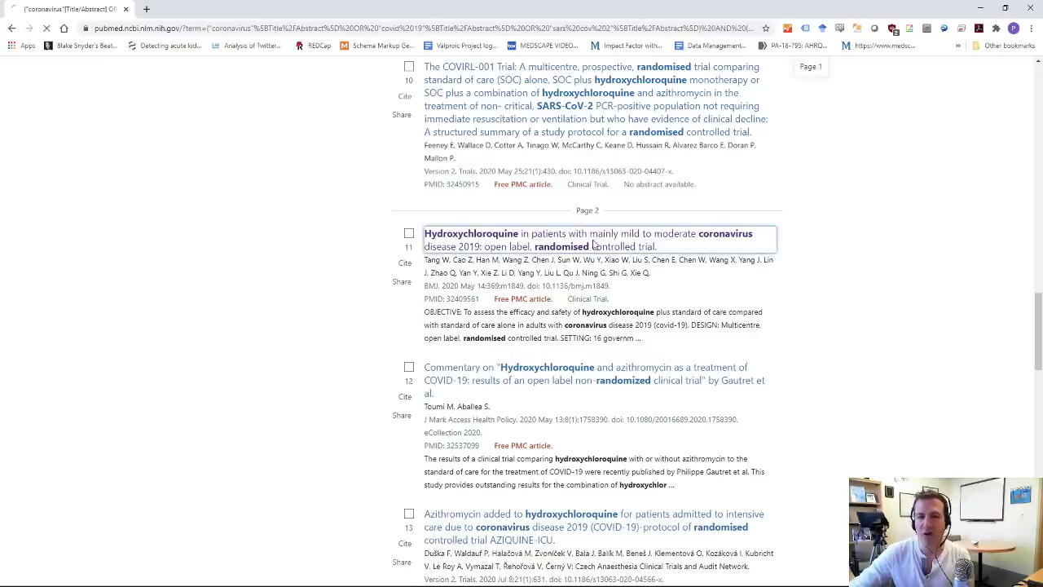
scroll(342, 326, down, 2)
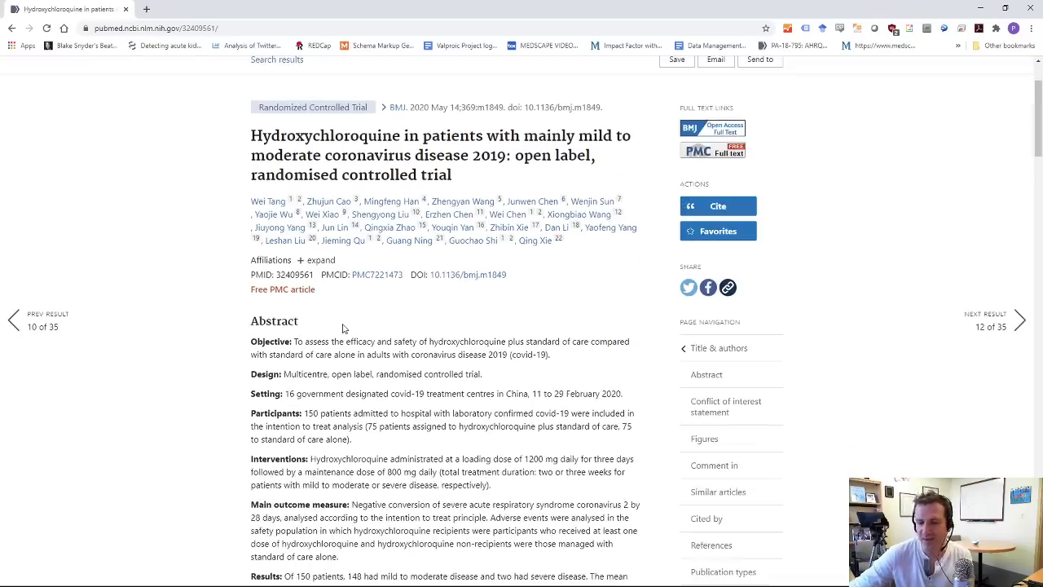
scroll(326, 302, down, 2)
scroll(351, 289, down, 2)
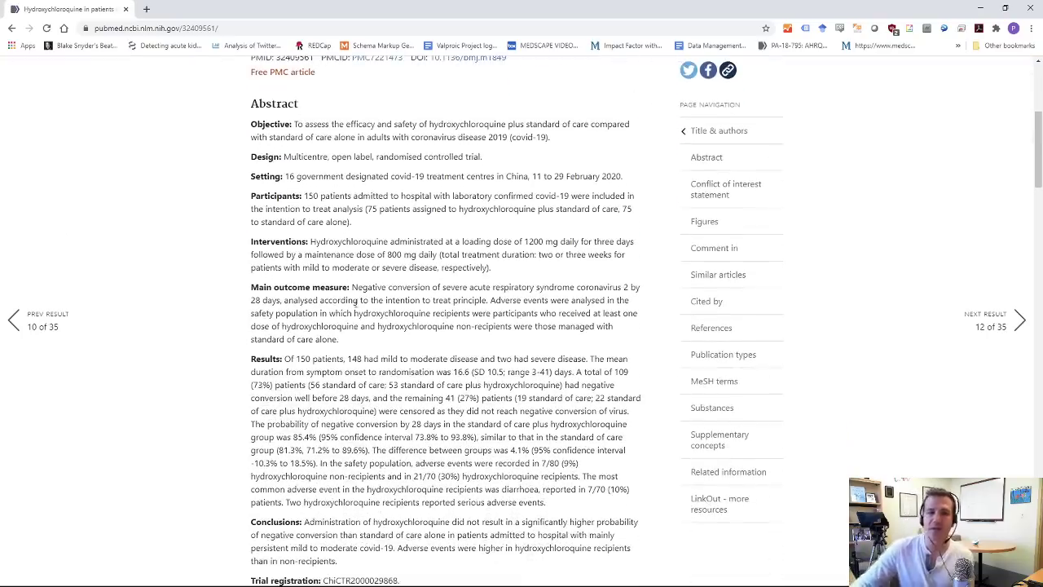
scroll(358, 294, down, 2)
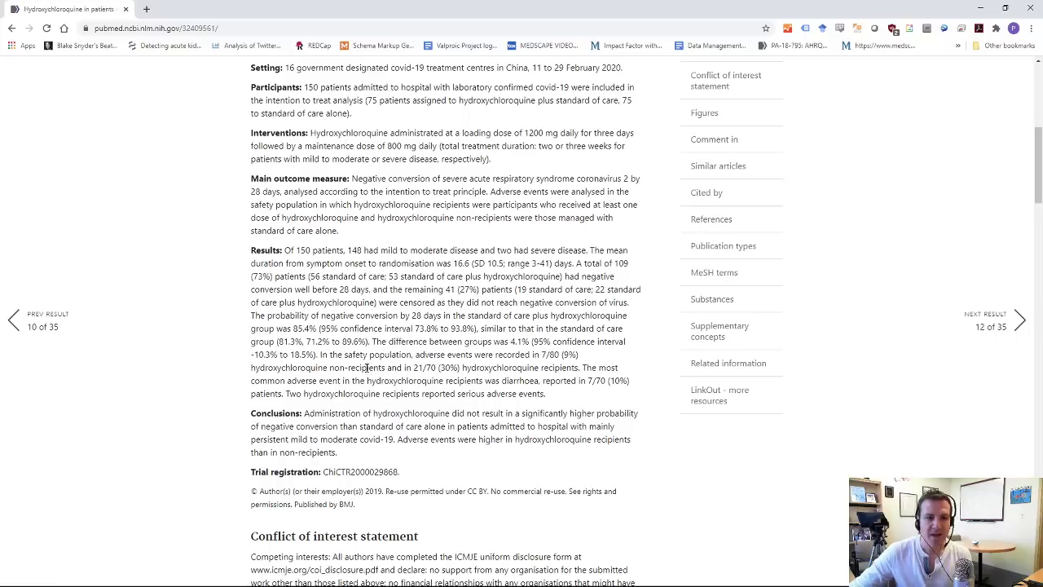
Step: Highlight the negative-conversion finding and the adverse-events sentence in the abstract's conclusions, and return to the search results
drag(305, 415, 619, 428)
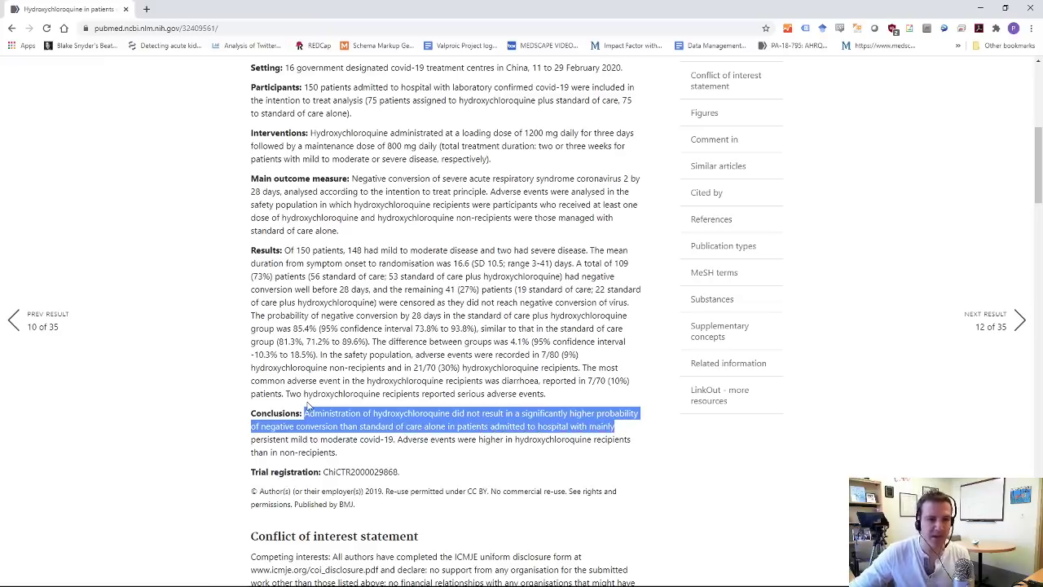
drag(384, 440, 403, 458)
click(363, 421)
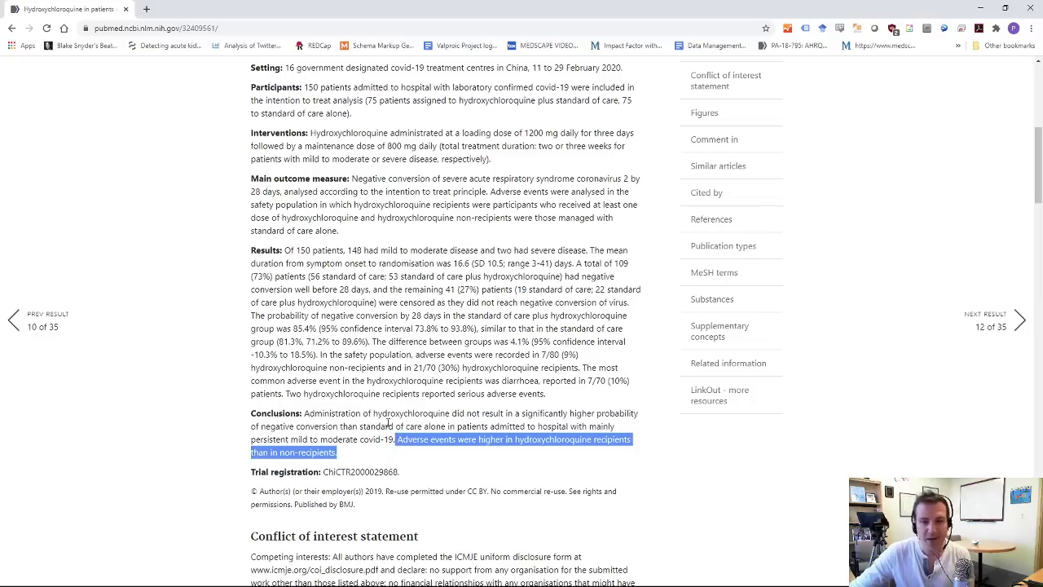
click(12, 33)
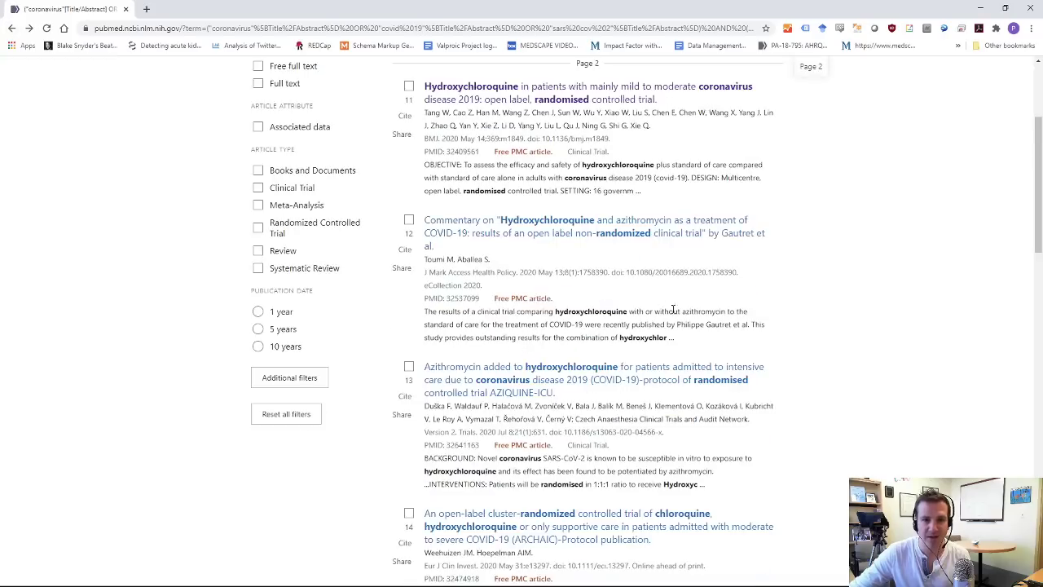
Step: Review the titles and summaries of the remaining trials on the second page of results and load more results
scroll(534, 295, down, 4)
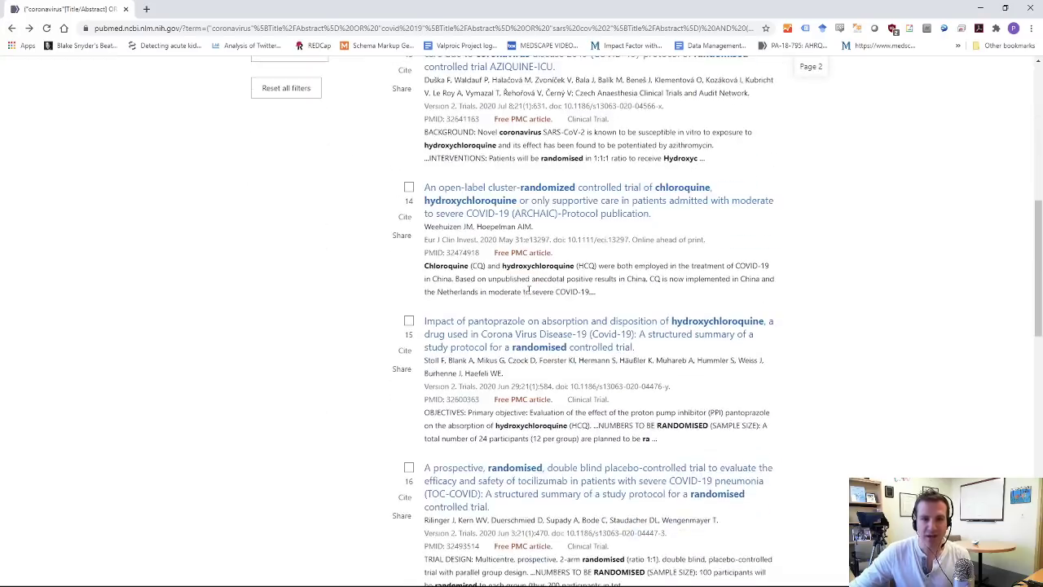
scroll(375, 289, down, 5)
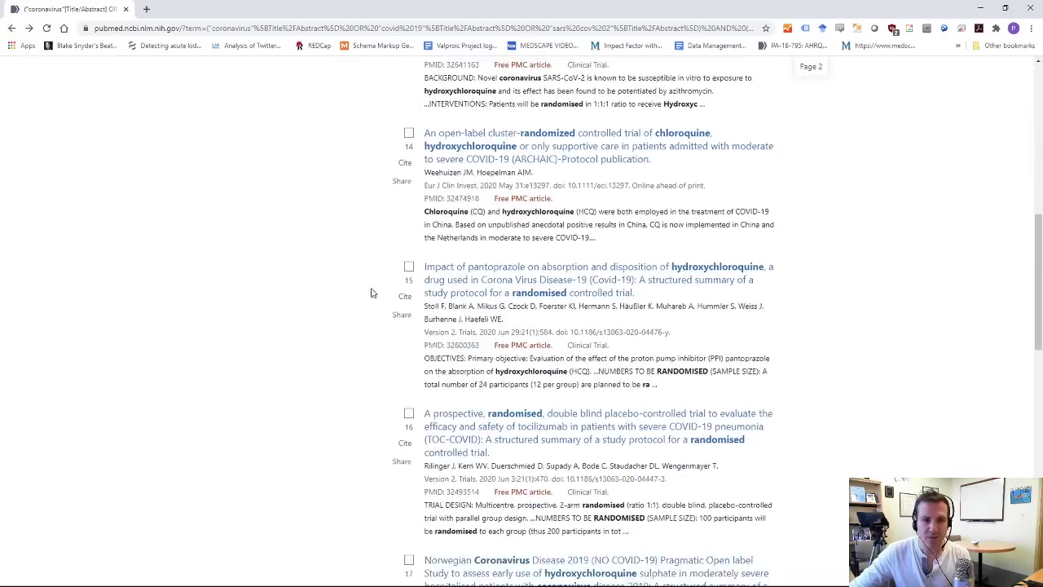
scroll(369, 293, down, 3)
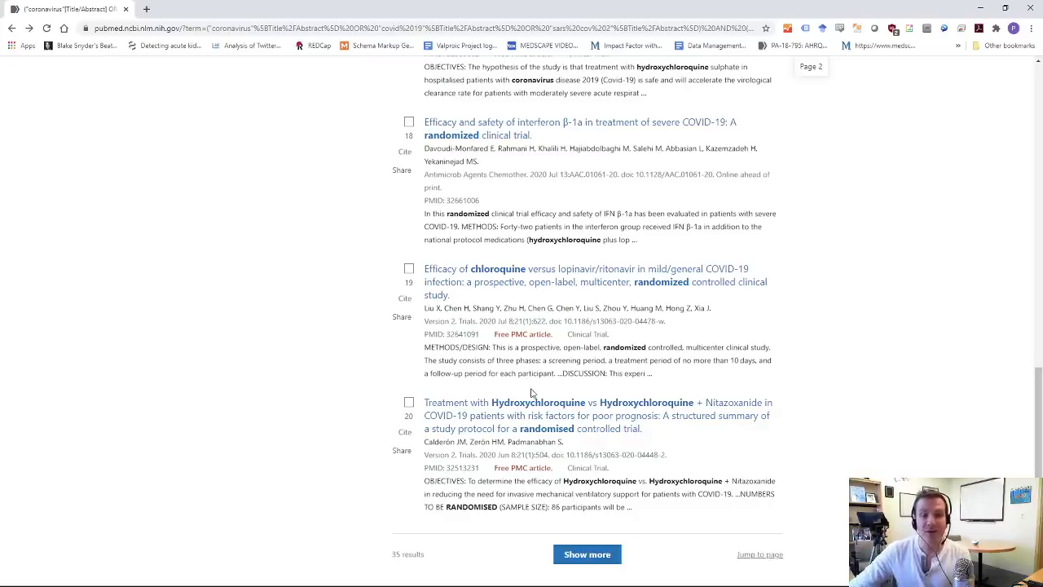
scroll(531, 393, down, 2)
click(583, 446)
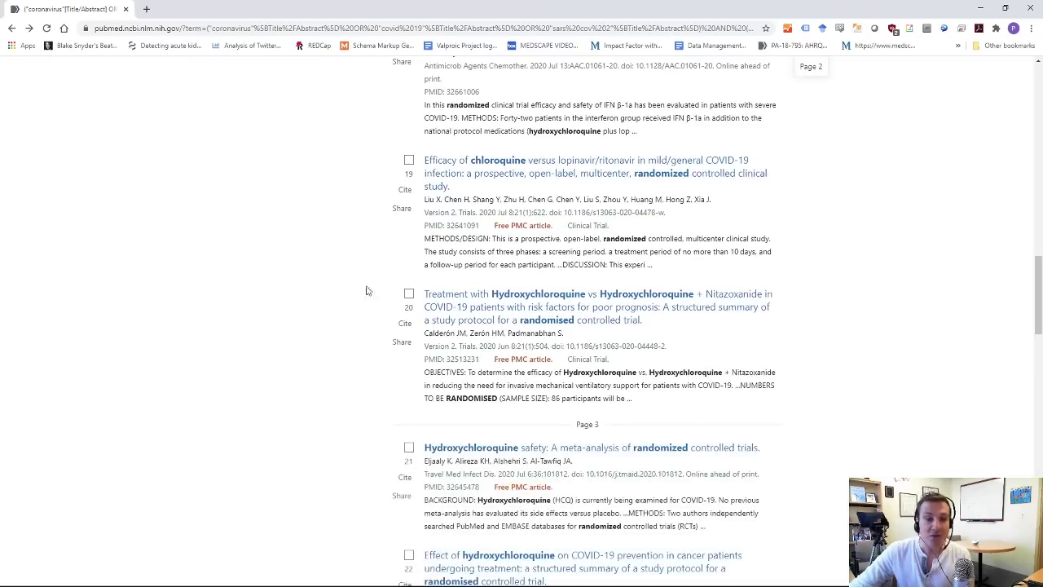
Step: Review the titles and summaries of the studies on the third page of search results
scroll(356, 287, down, 2)
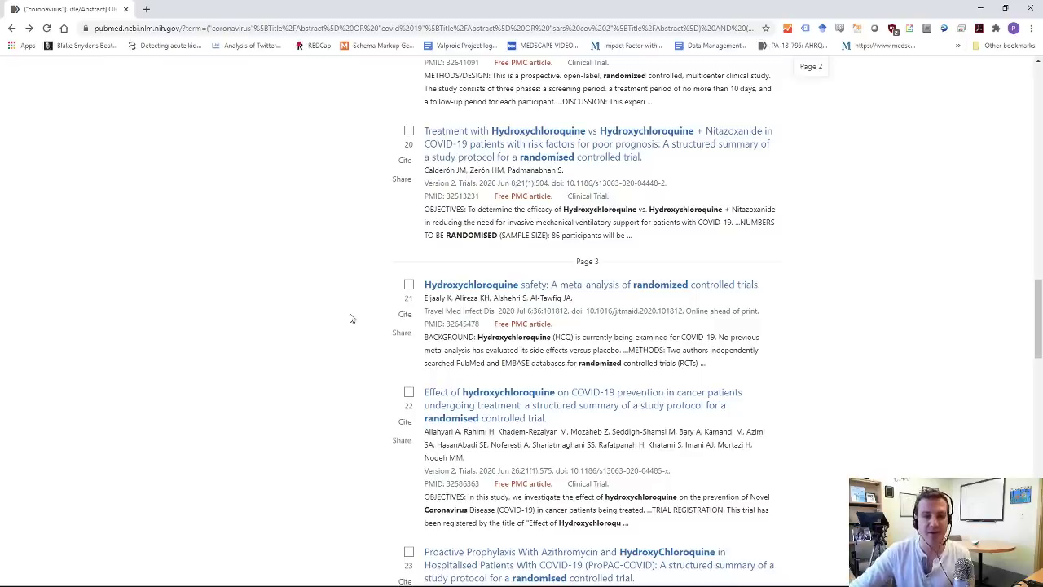
scroll(389, 303, down, 3)
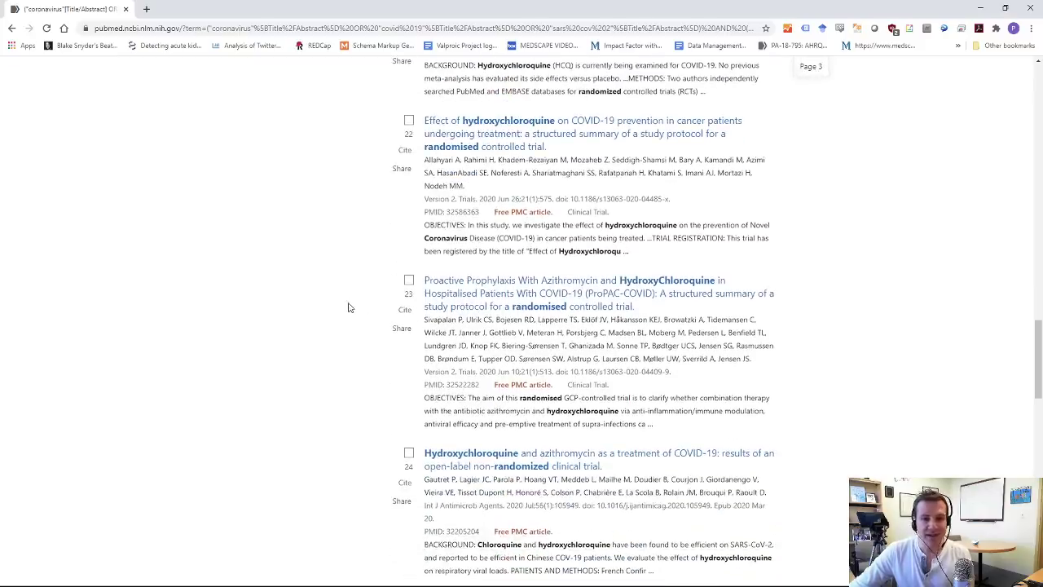
scroll(370, 305, down, 1)
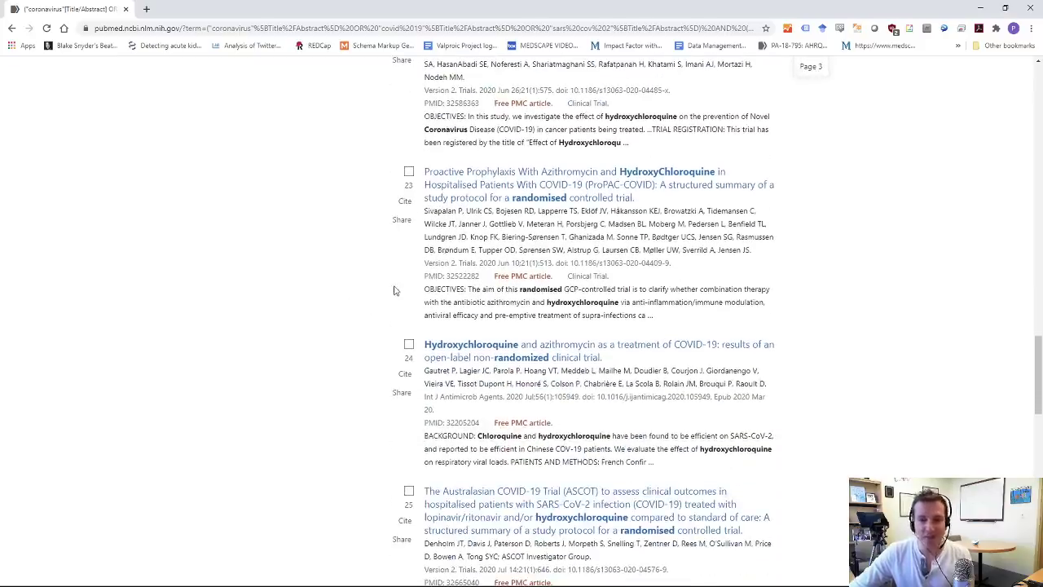
scroll(395, 291, down, 1)
scroll(389, 285, down, 2)
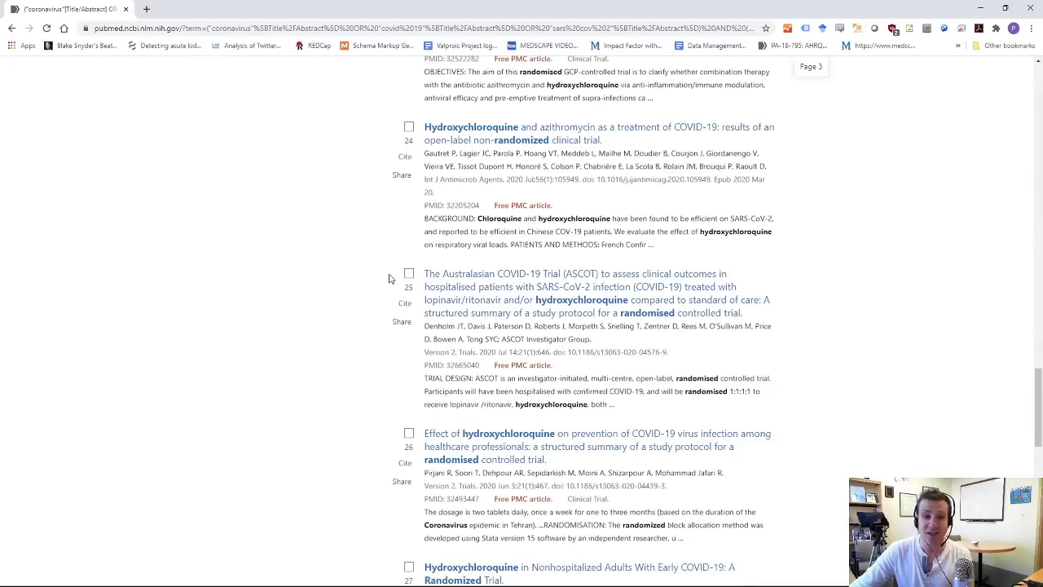